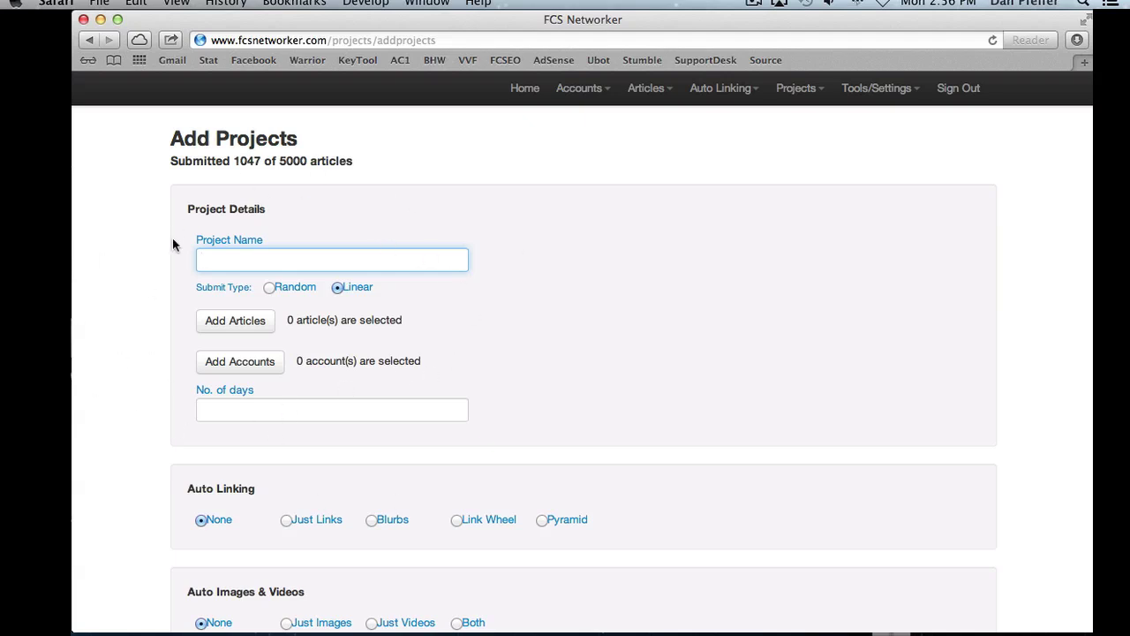
Highlight the 1047 submitted count and 5000 article limit in the article count line
left_click_drag(171, 162, 358, 169)
left_click(361, 166)
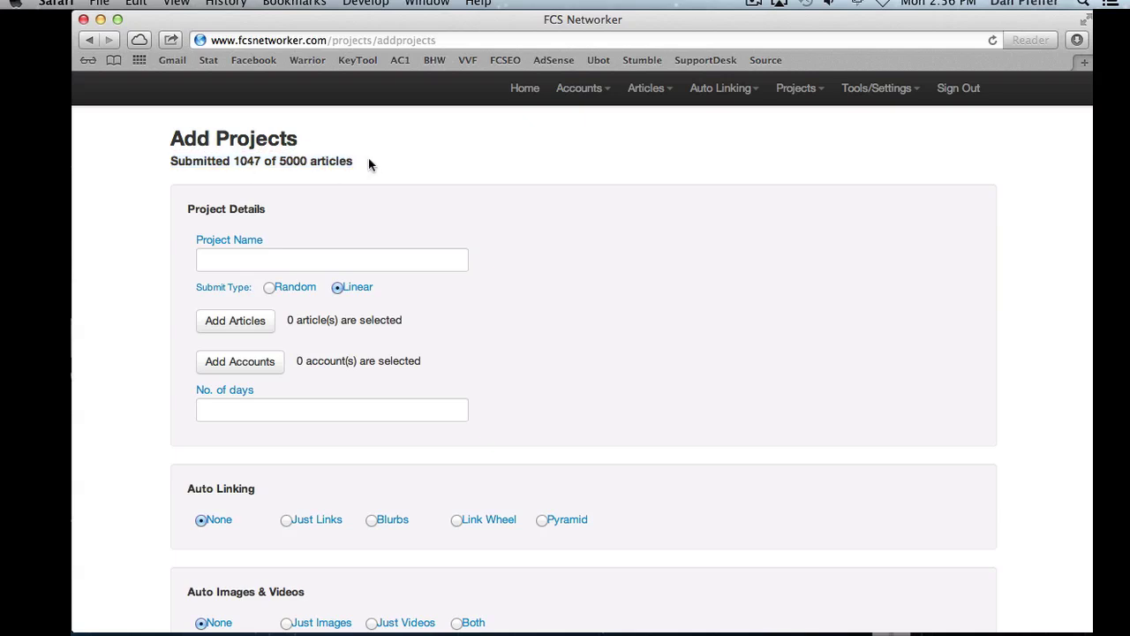
left_click_drag(278, 160, 308, 166)
left_click(295, 168)
double_click(246, 162)
left_click(348, 175)
left_click_drag(233, 162, 262, 163)
Enter 'Test Project' in the Project Name field
key("Tab")
left_click(631, 198)
left_click(246, 260)
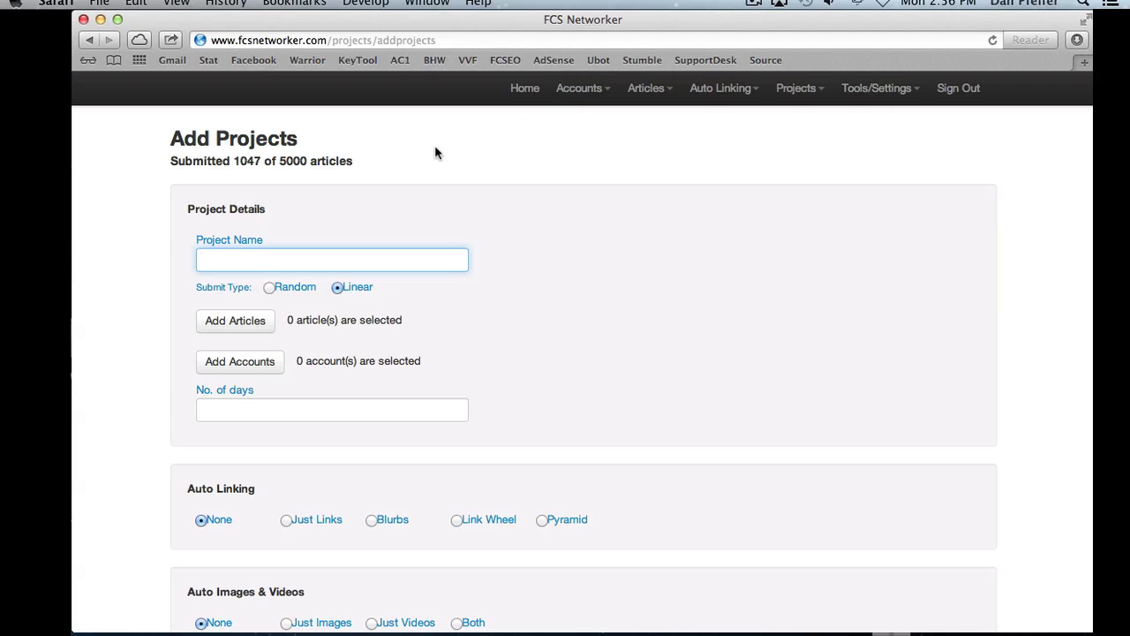
type("Test Project")
left_click_drag(197, 287, 203, 294)
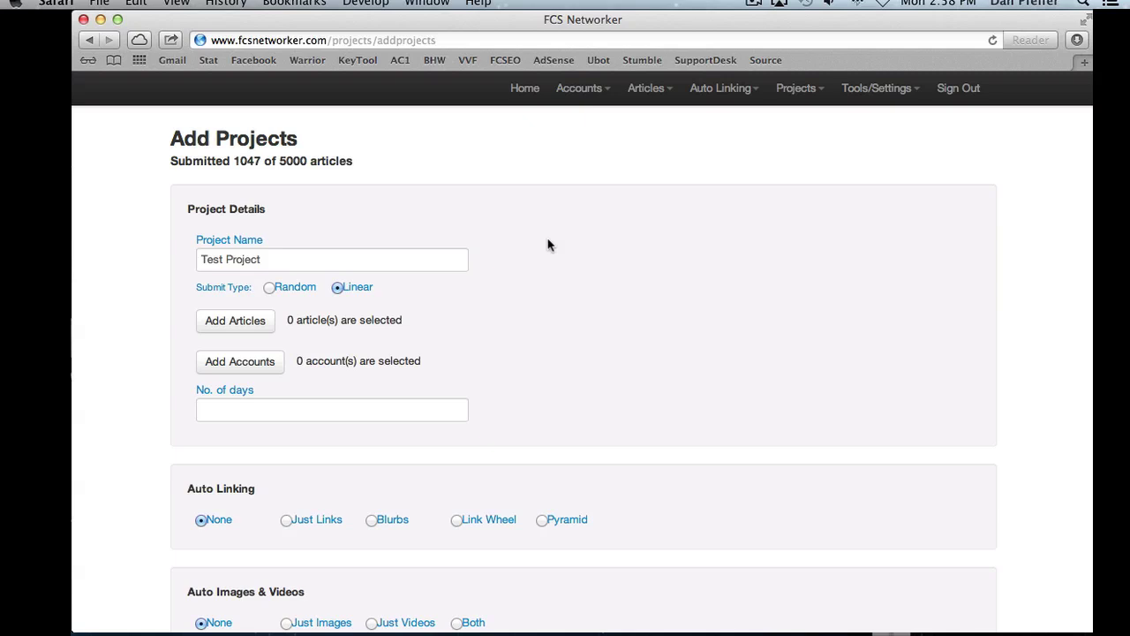
Switch Submit Type from Linear to Random and point out the Random line
left_click(269, 287)
left_click_drag(196, 291, 314, 291)
left_click(437, 294)
Tick the LongTitle and The vet check articles in the article chooser
left_click(243, 323)
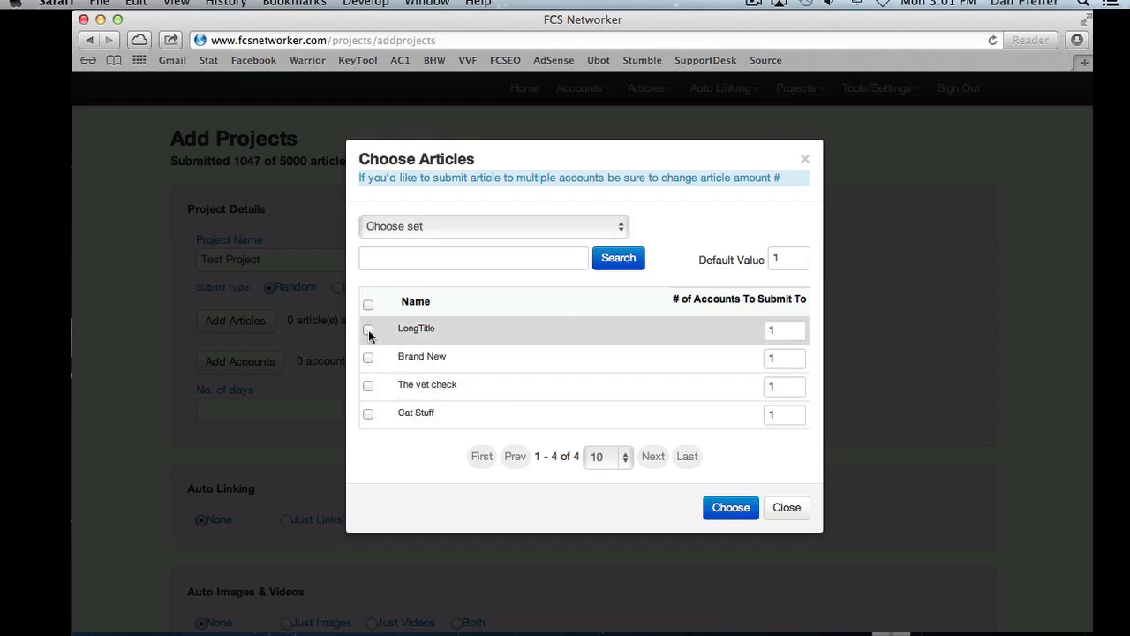
left_click(368, 331)
left_click(368, 386)
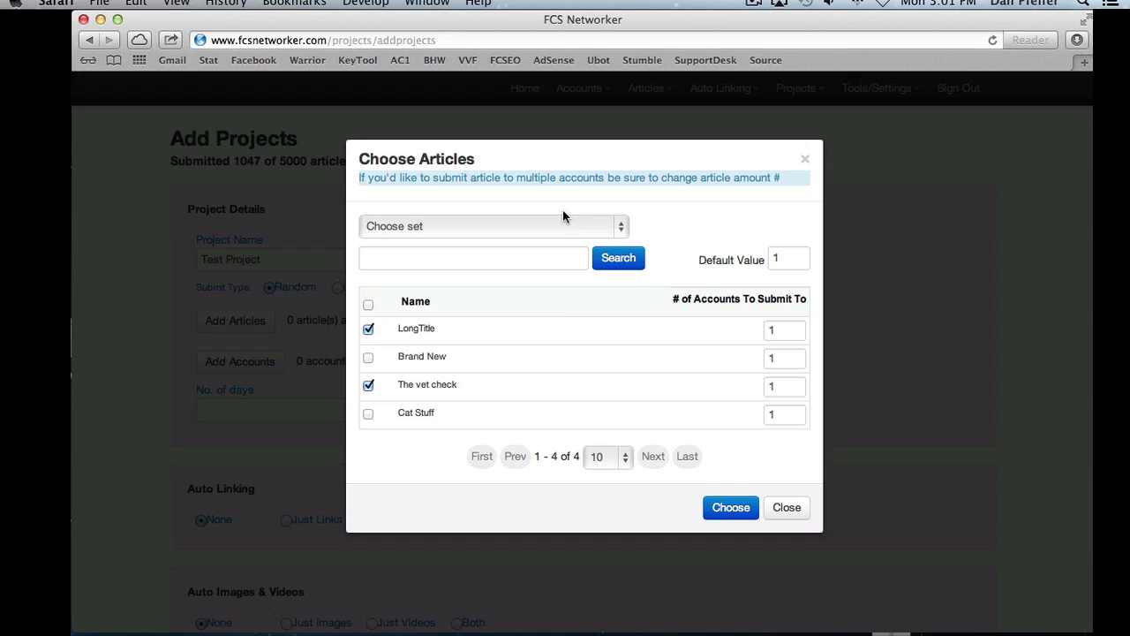
Filter the Choose set list by NewArticleSet and demoset, then return to all articles
left_click(554, 224)
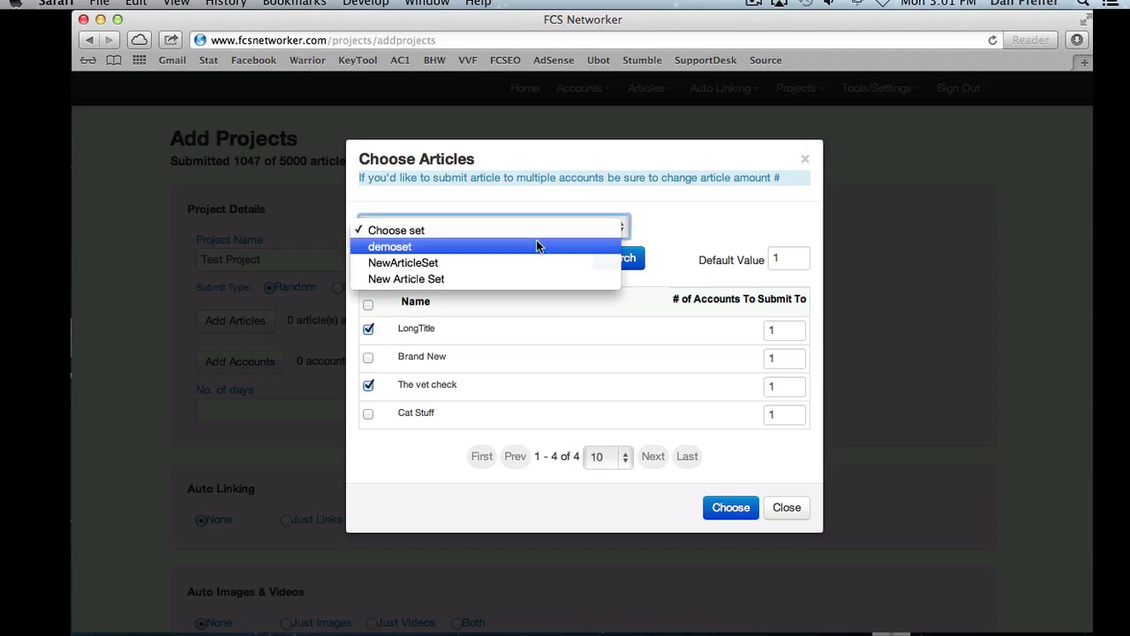
left_click(429, 229)
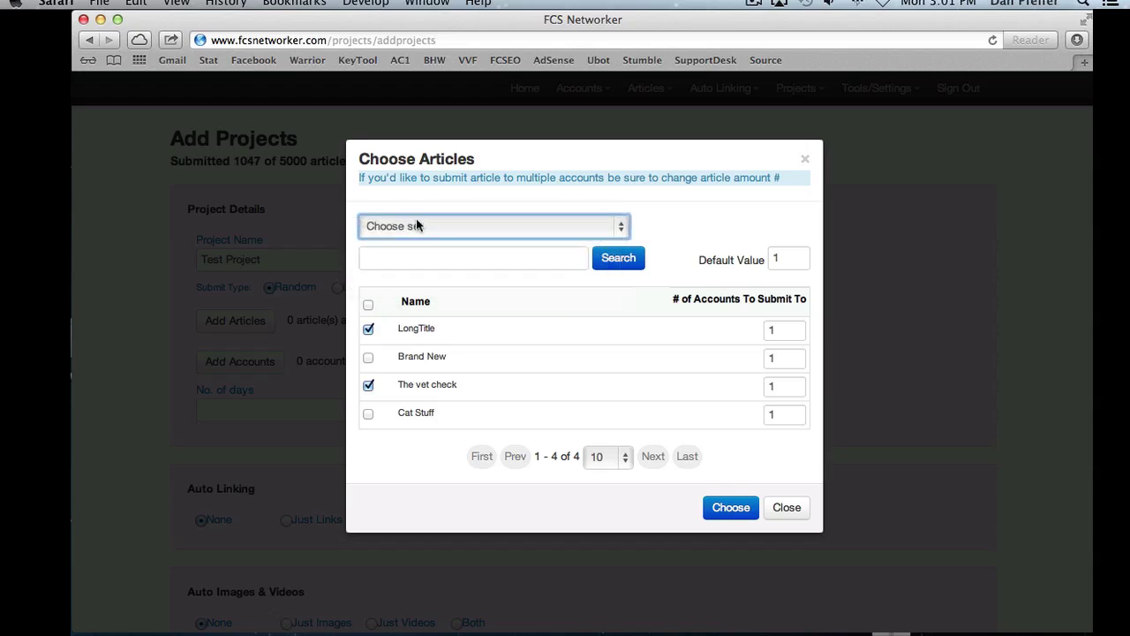
left_click(434, 223)
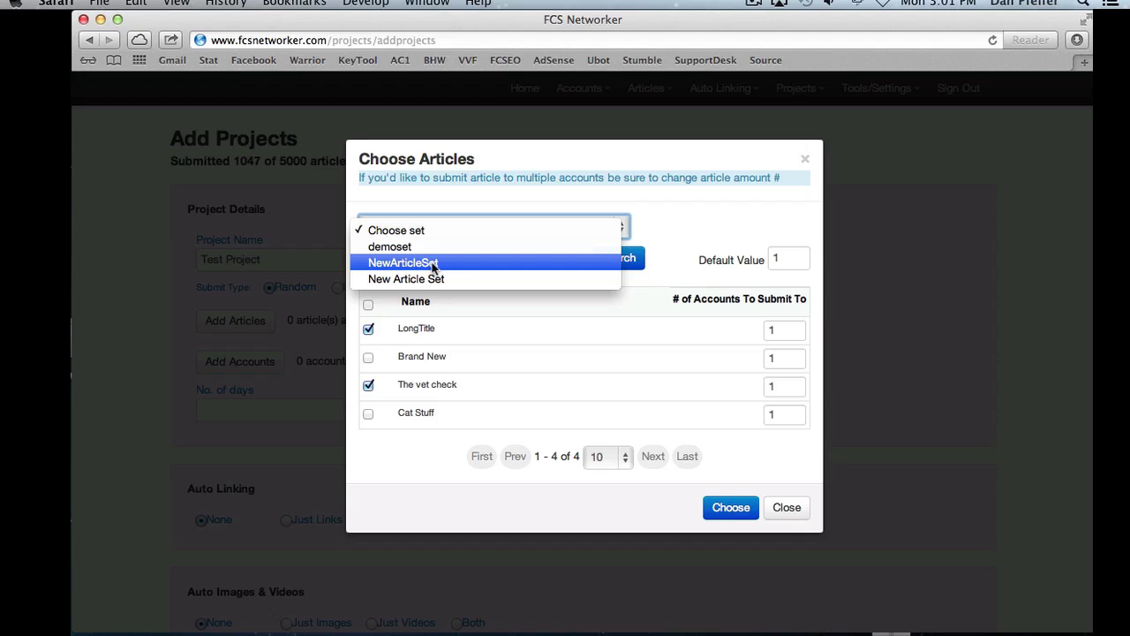
left_click(433, 263)
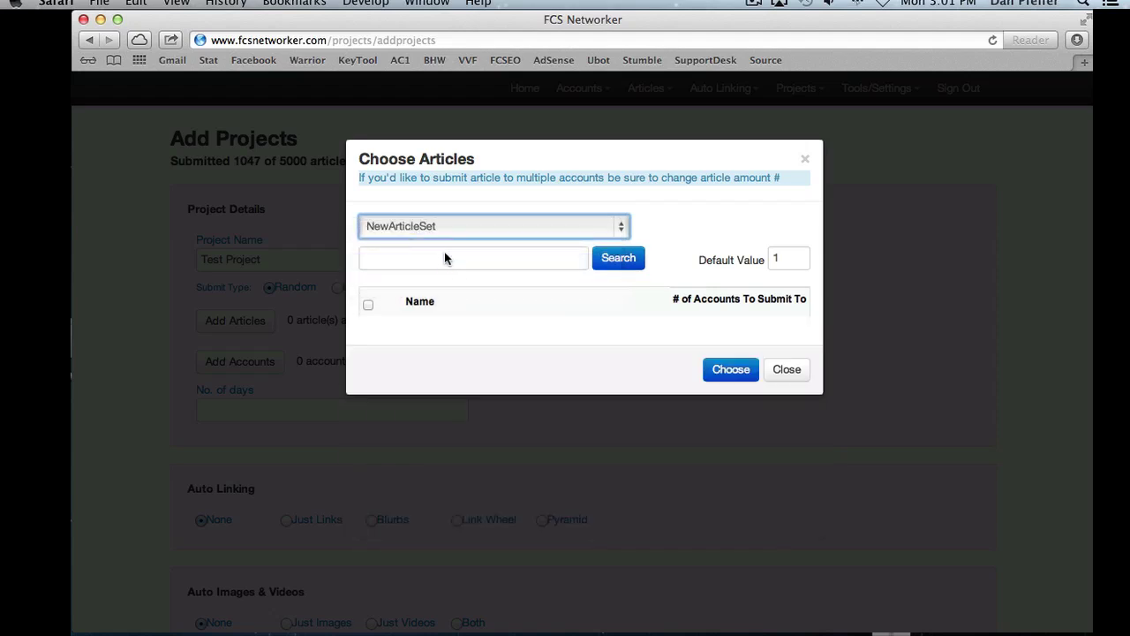
left_click(448, 227)
left_click(441, 214)
left_click(445, 221)
left_click(464, 214)
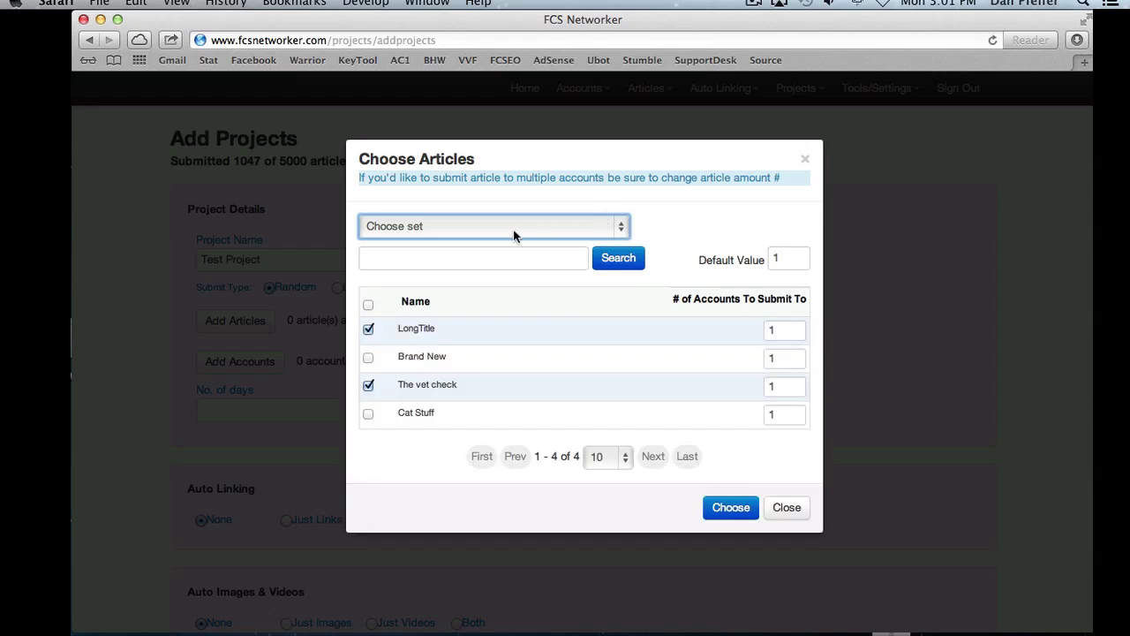
left_click(496, 256)
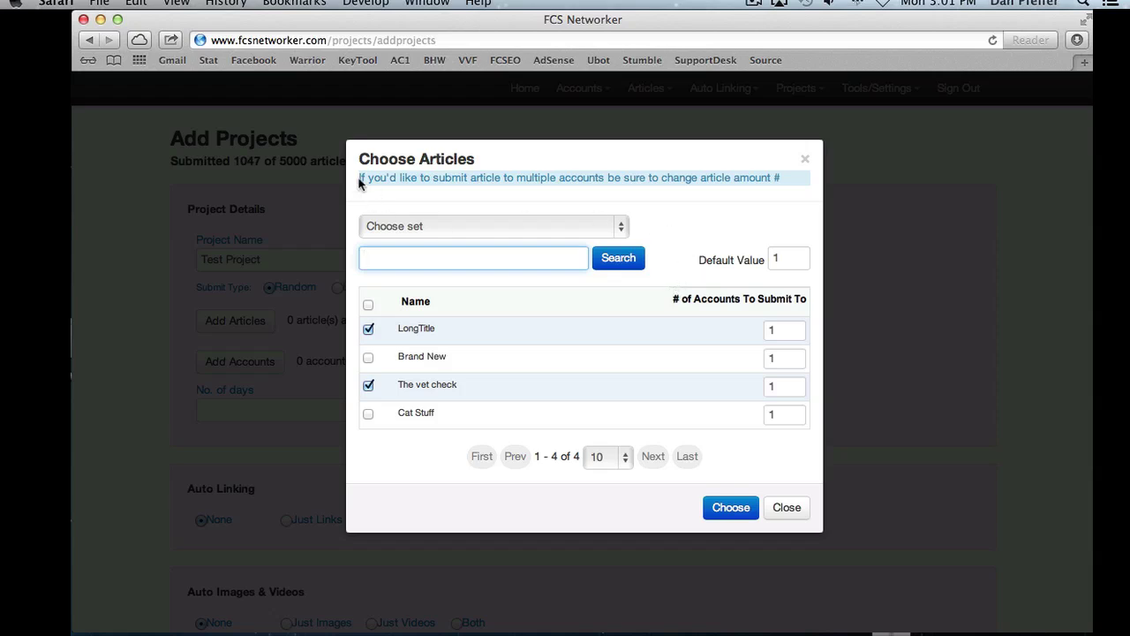
left_click_drag(359, 179, 718, 180)
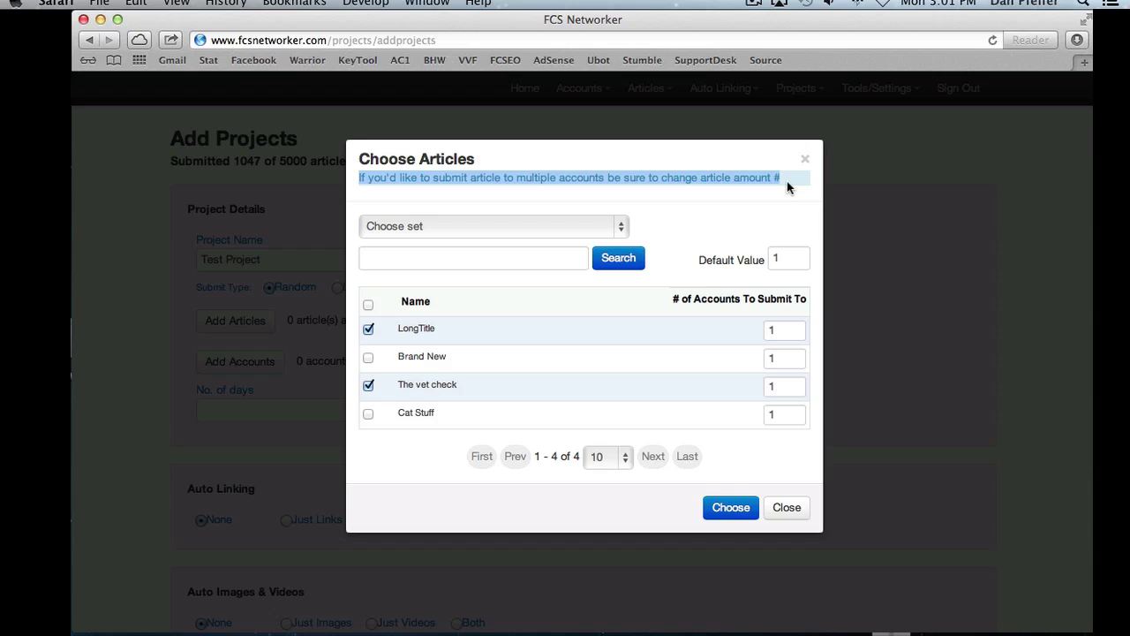
left_click(787, 228)
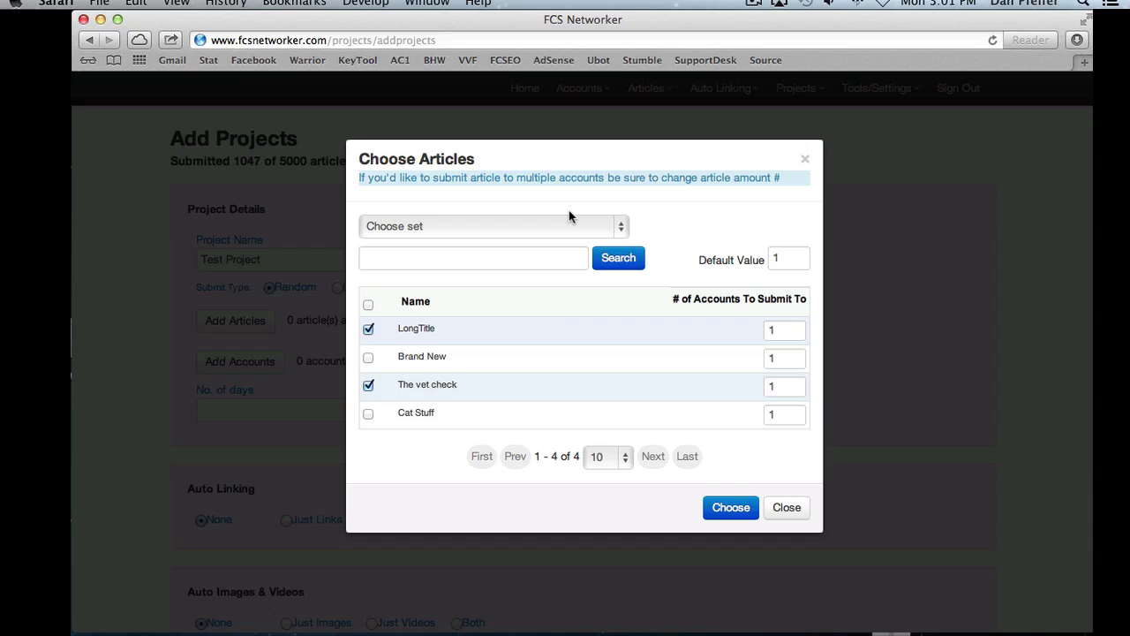
Set LongTitle and The vet check to 50 accounts each
left_click(797, 331)
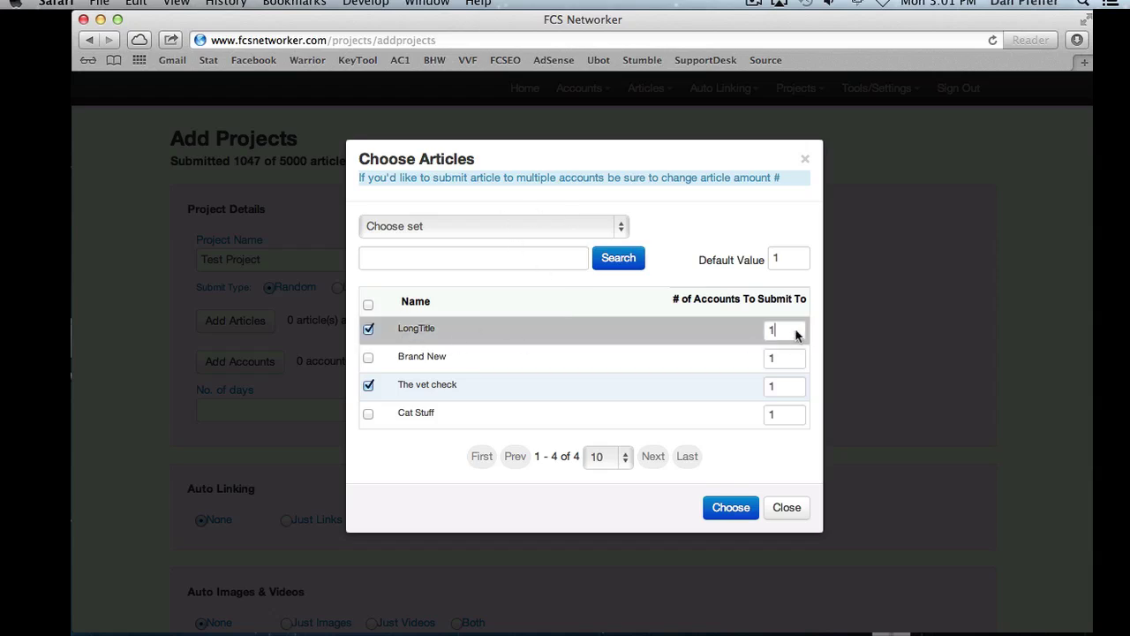
key("BackSpace")
type("50")
double_click(795, 386)
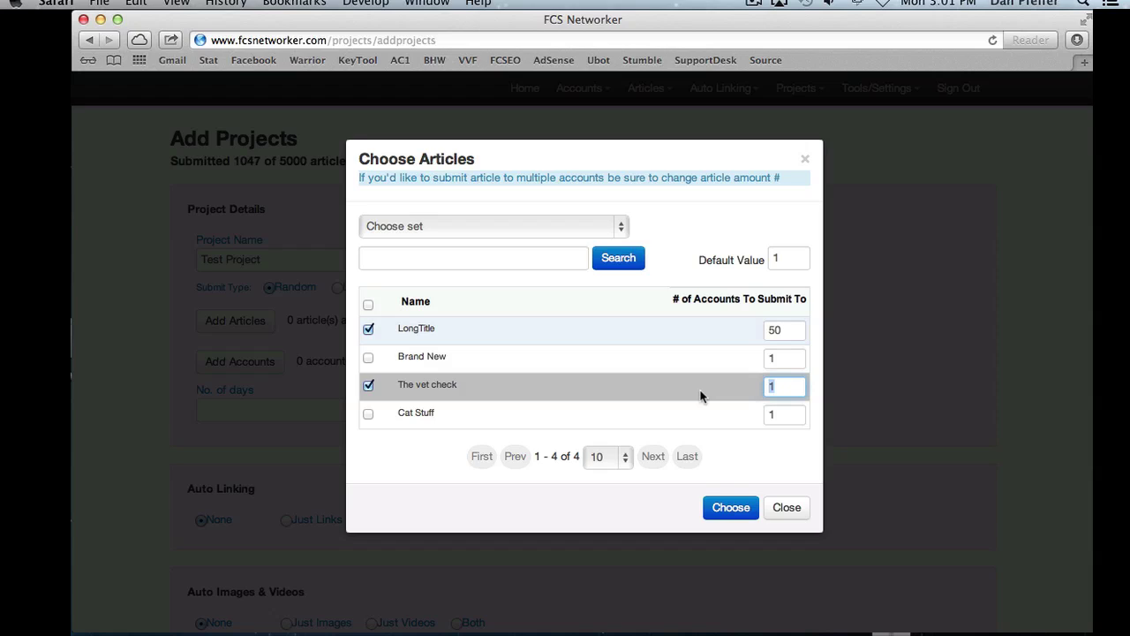
type("50")
Tick Brand New and Cat Stuff, set Default Value to 100, and confirm the articles
left_click(368, 357)
left_click(368, 413)
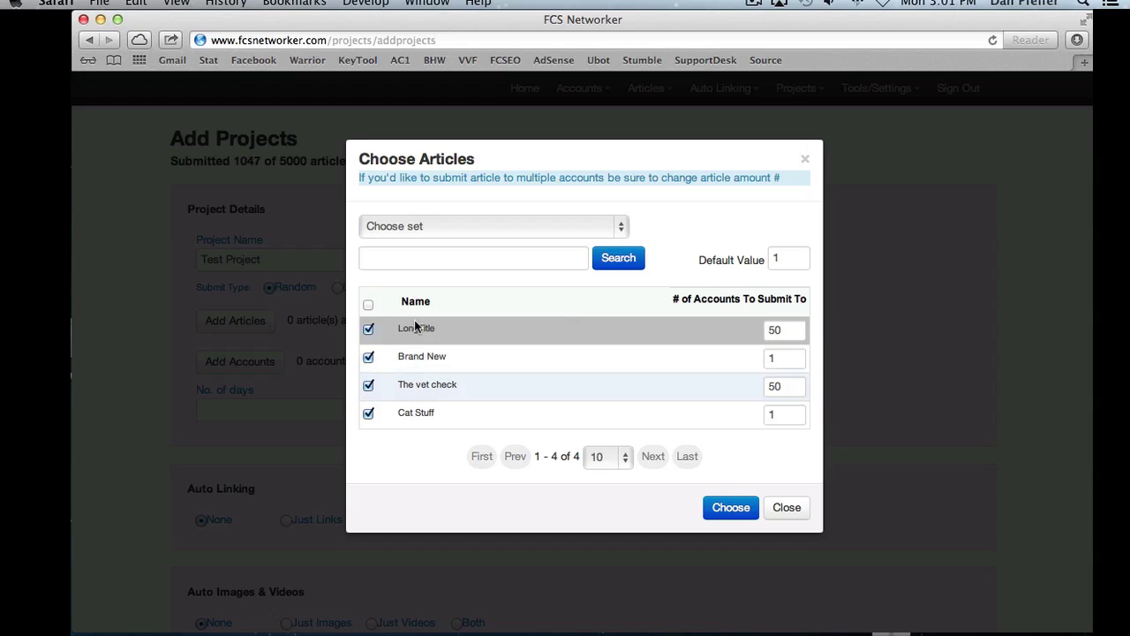
left_click(797, 257)
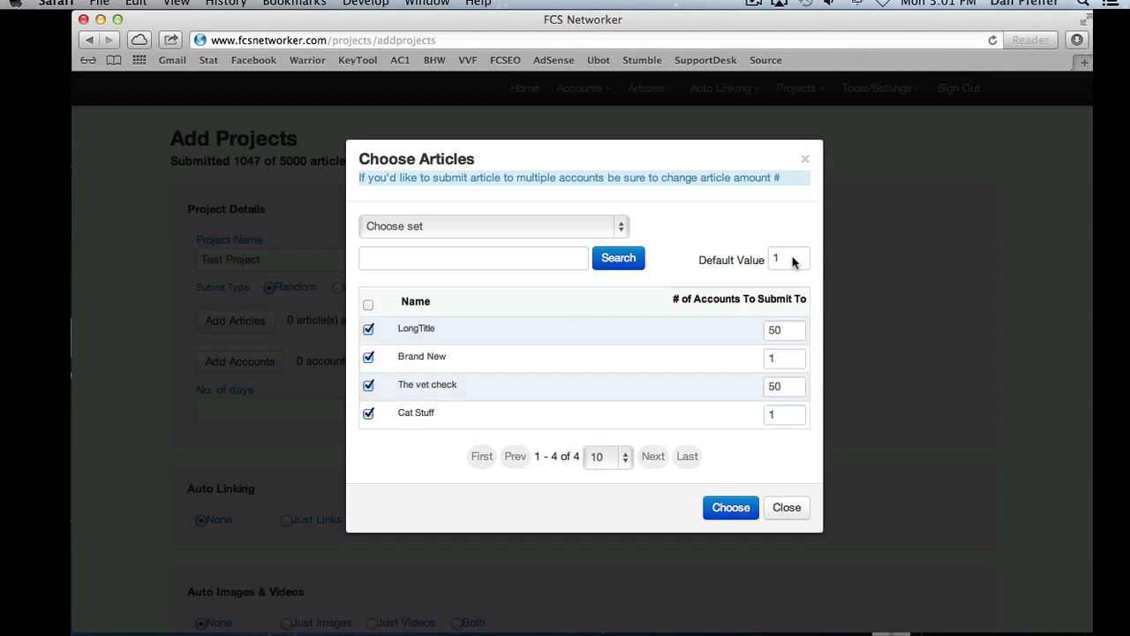
type("00")
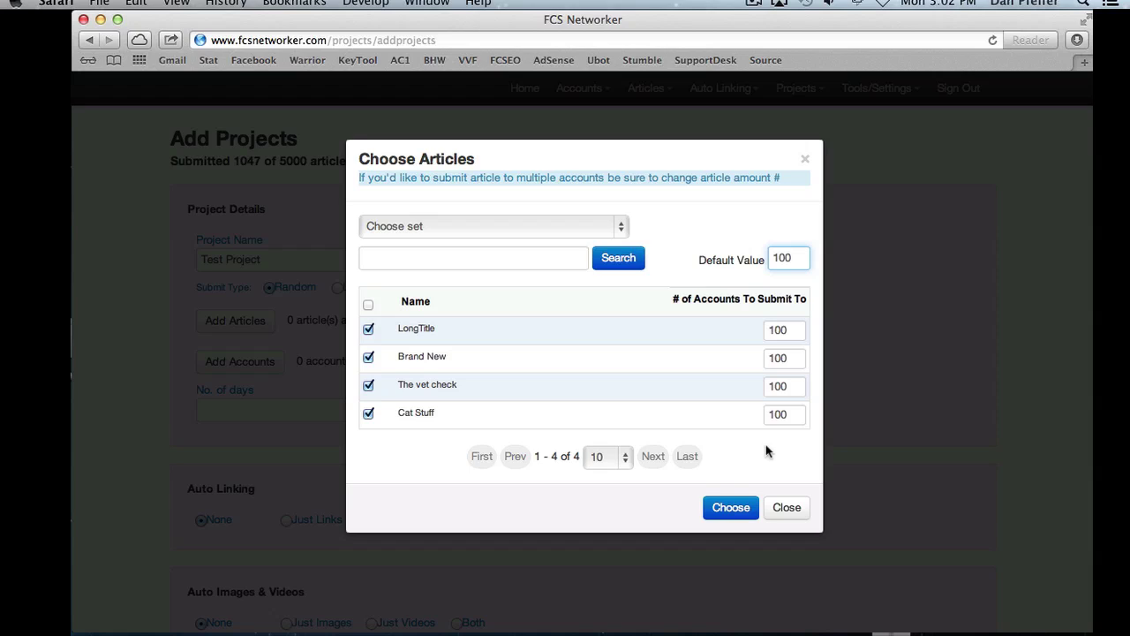
left_click(733, 510)
left_click(782, 510)
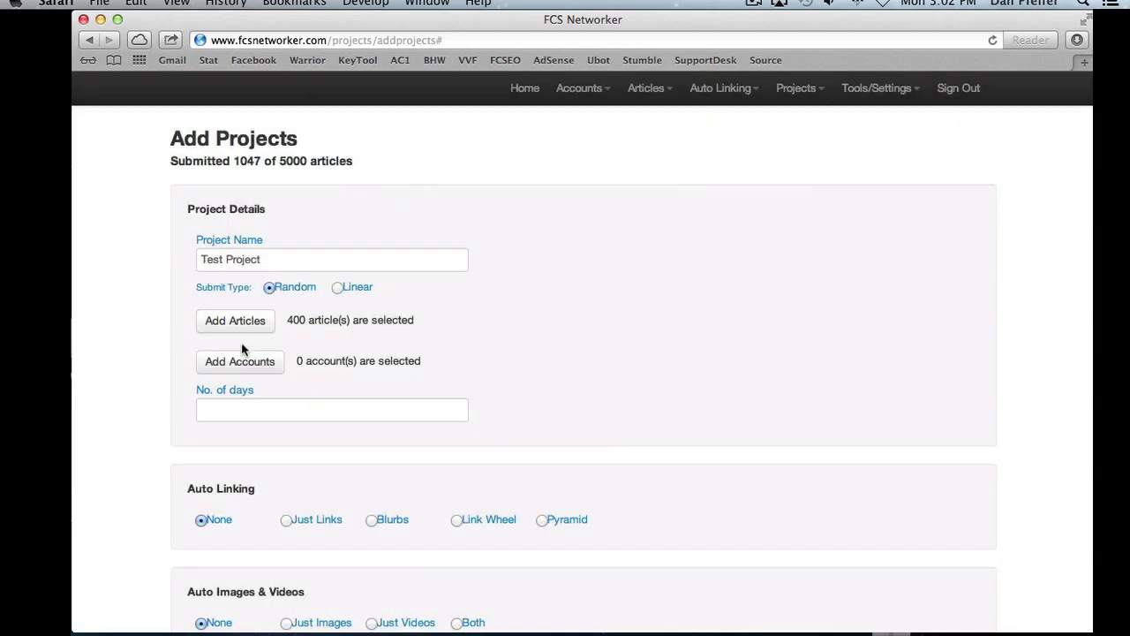
left_click_drag(284, 324, 476, 325)
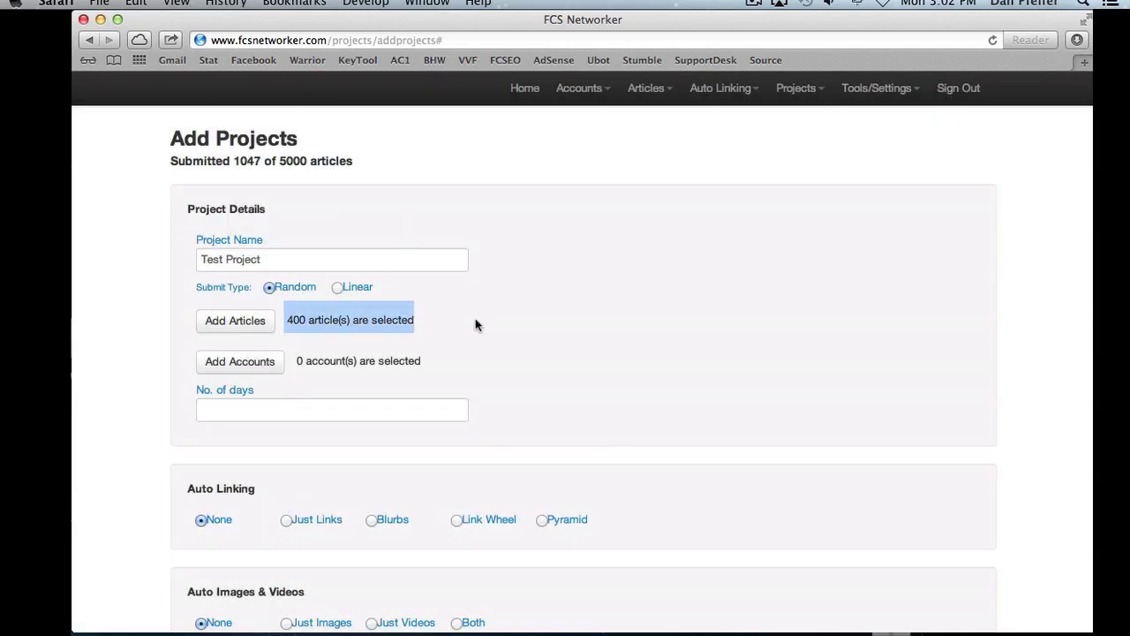
Untick LongTitle, Brand New, The vet check and Cat Stuff in the article chooser
left_click_drag(286, 323, 311, 323)
left_click(255, 324)
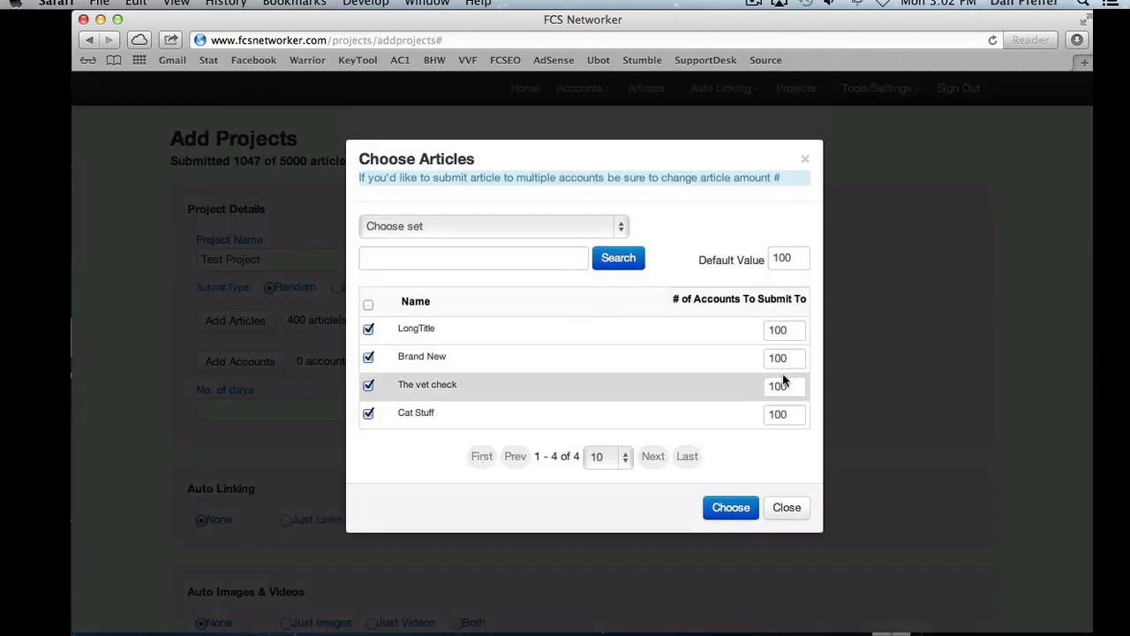
left_click(368, 331)
left_click(368, 358)
left_click(368, 386)
left_click(369, 413)
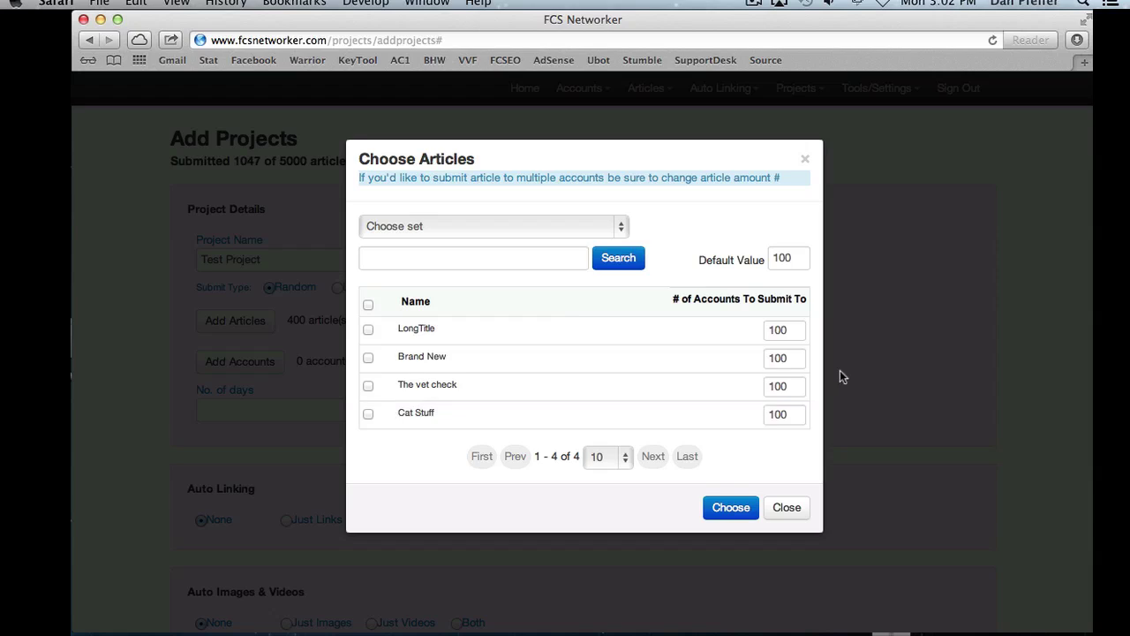
left_click(798, 423)
Set Default Value to 1, tick only LongTitle, and confirm the choice
left_click(795, 258)
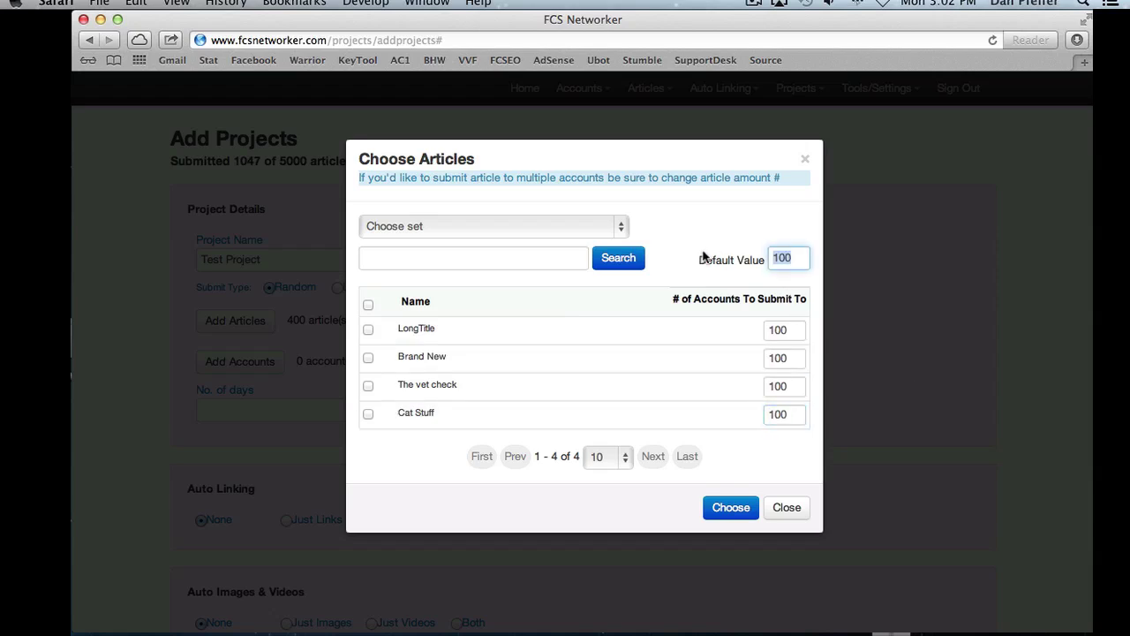
type("1")
left_click(368, 328)
left_click(740, 510)
left_click_drag(289, 323, 467, 330)
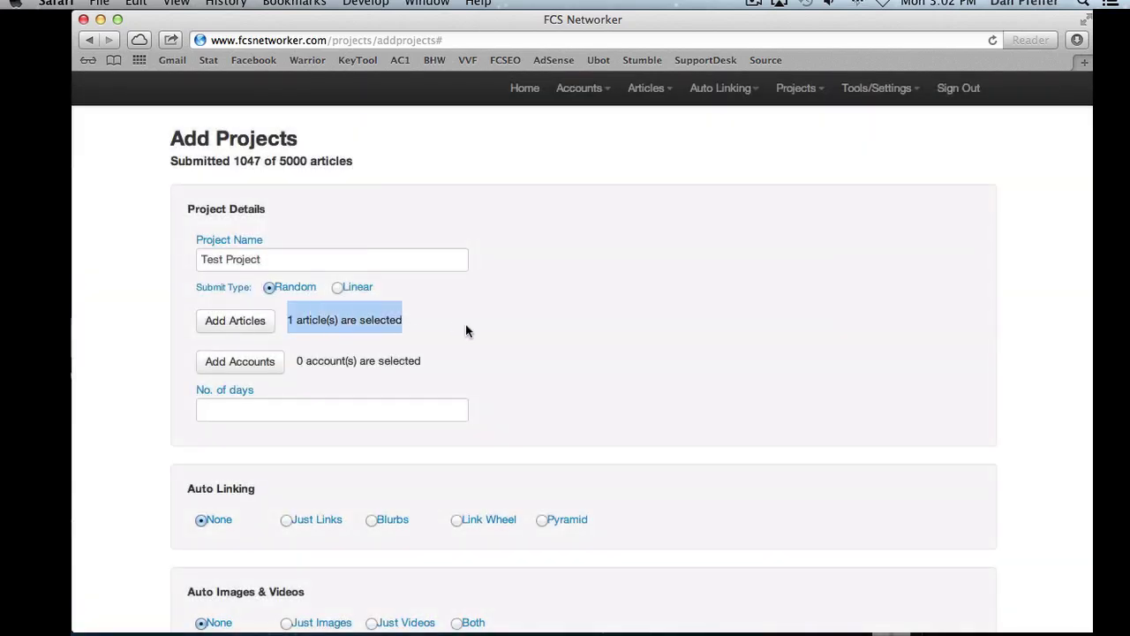
left_click(263, 381)
left_click(234, 363)
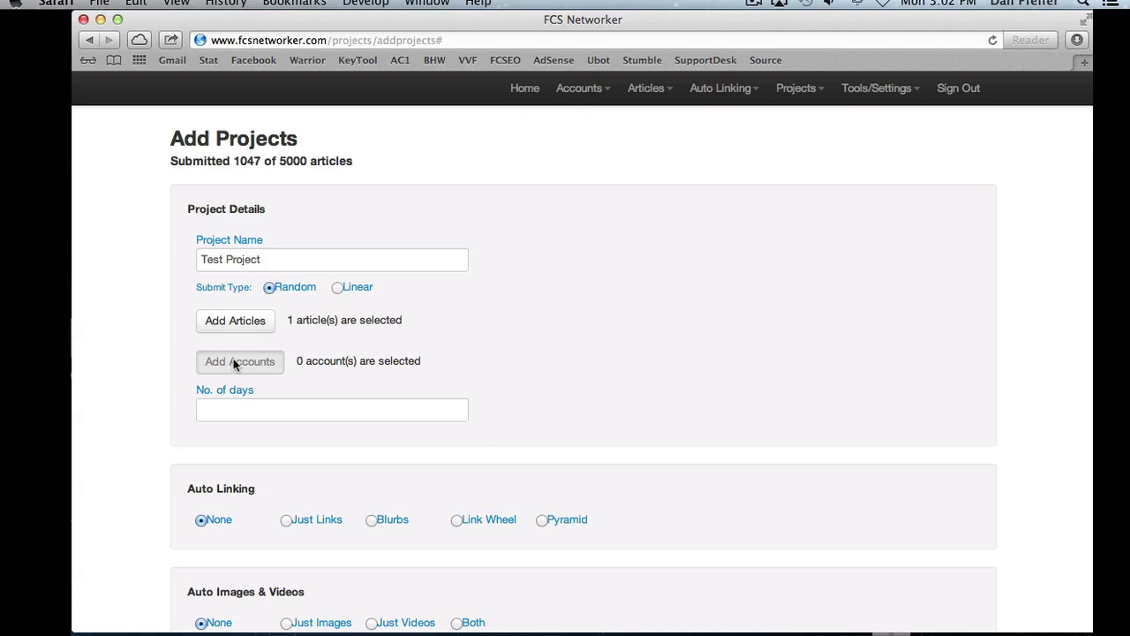
left_click_drag(291, 325, 394, 319)
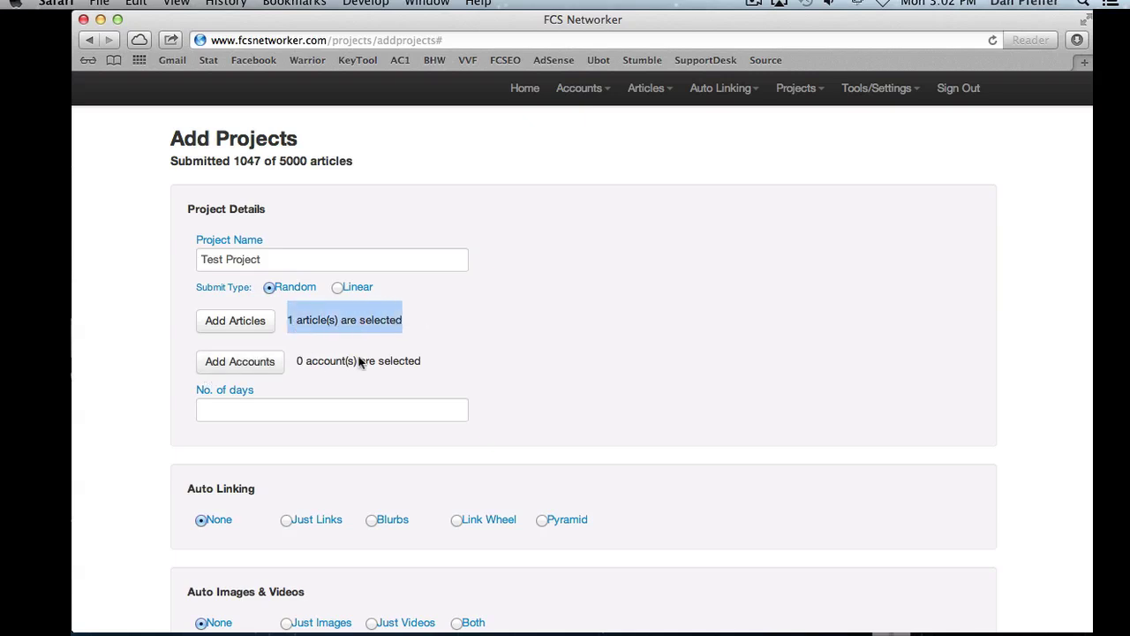
left_click(347, 323)
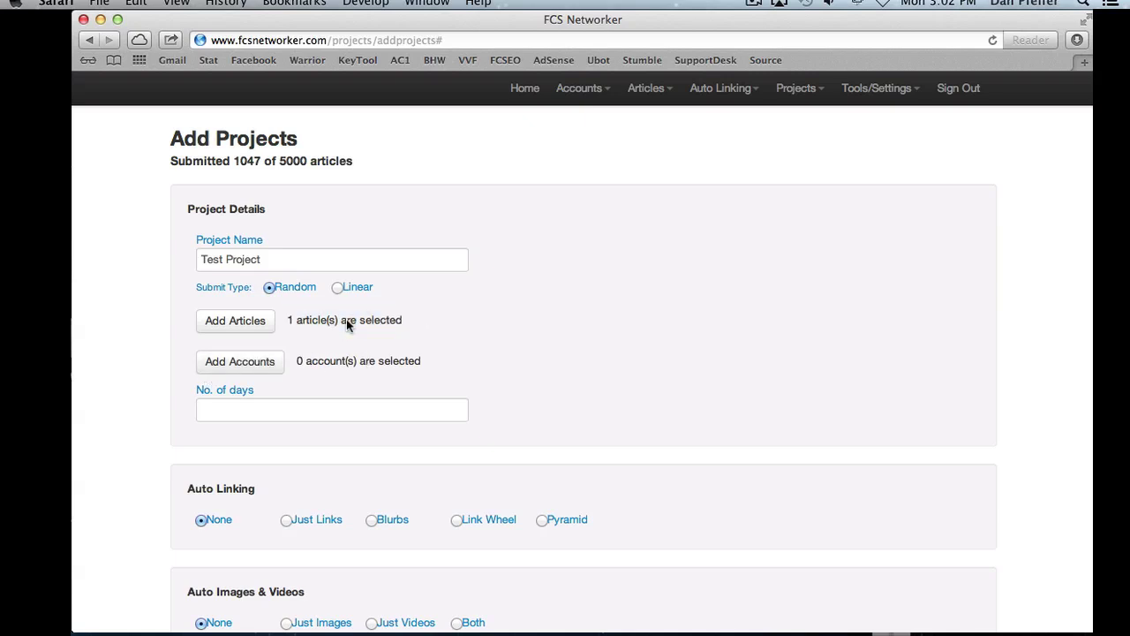
Set LongTitle's account count to 99 and confirm
left_click(262, 328)
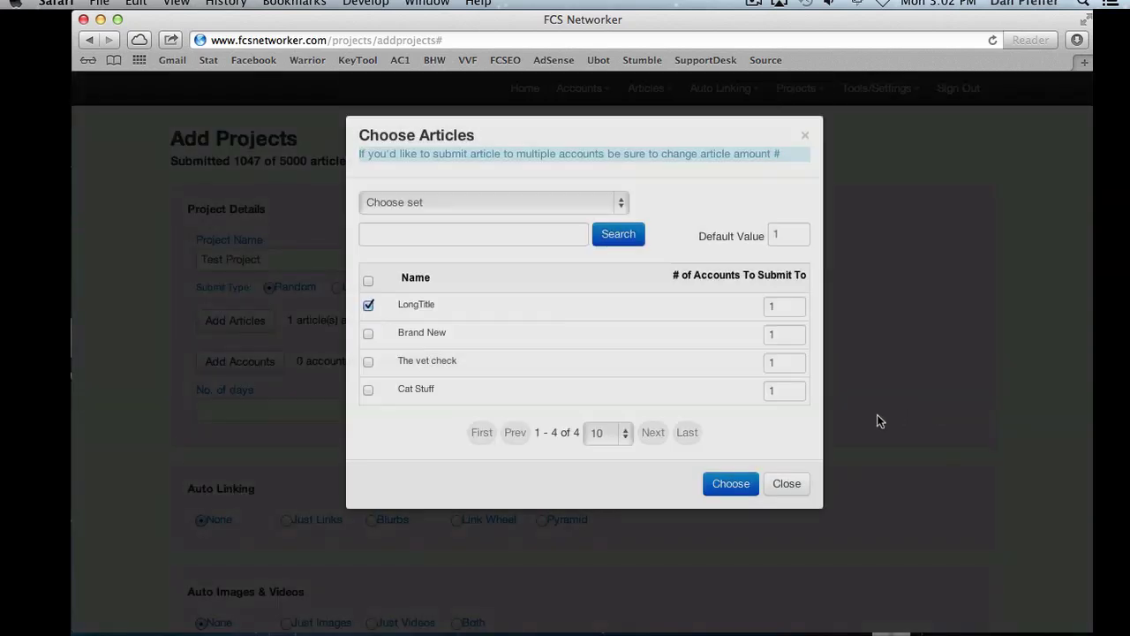
left_click(780, 328)
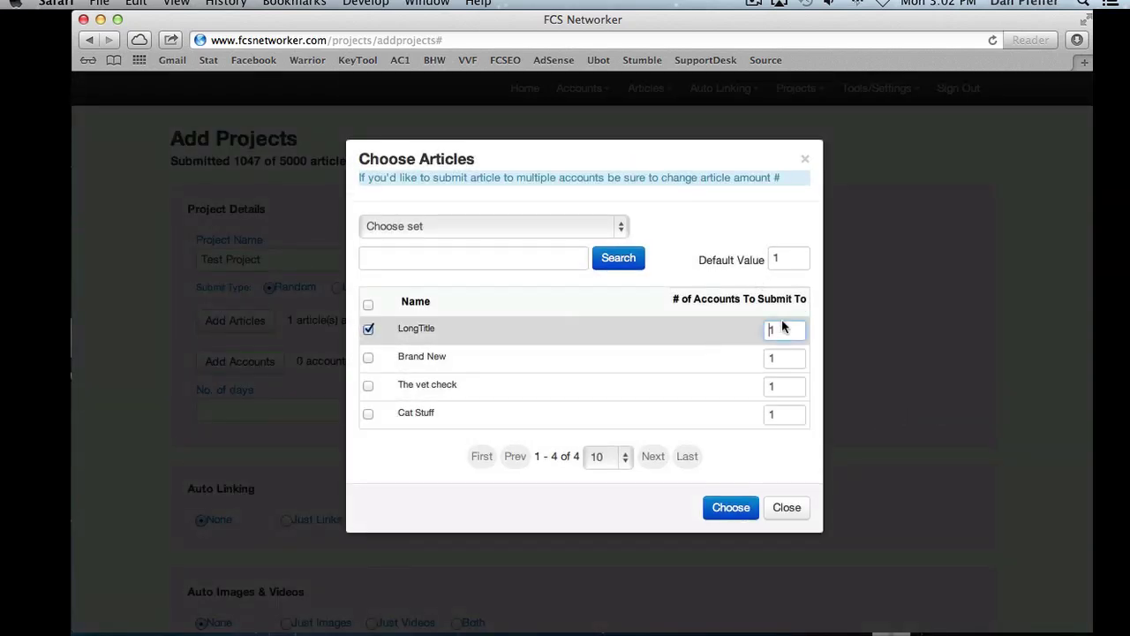
type("0")
double_click(781, 330)
type("99")
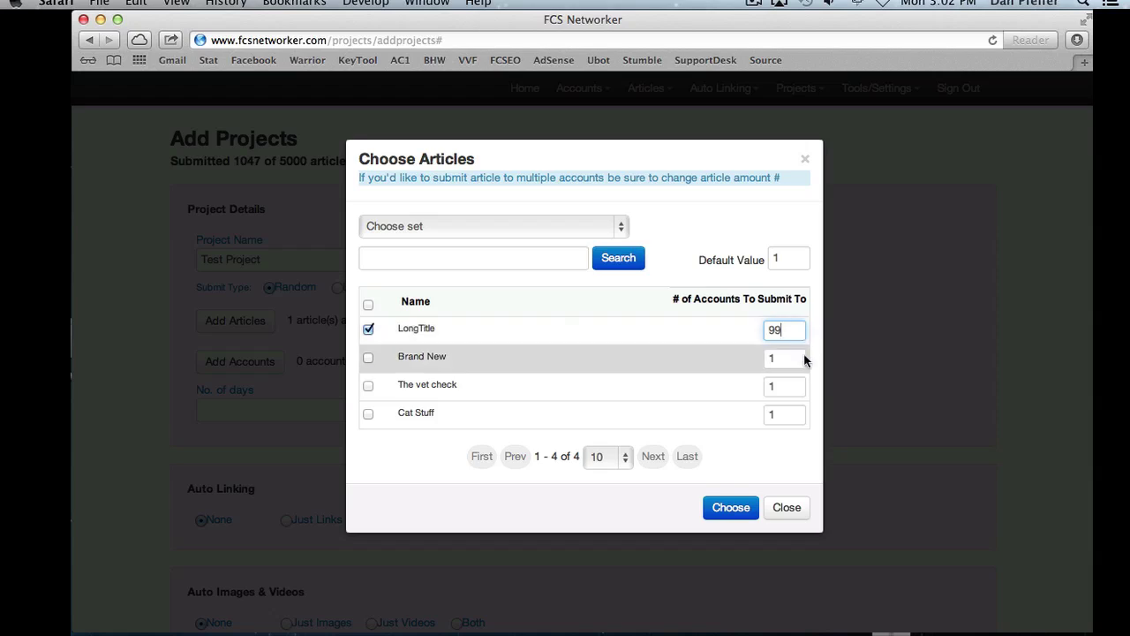
double_click(792, 334)
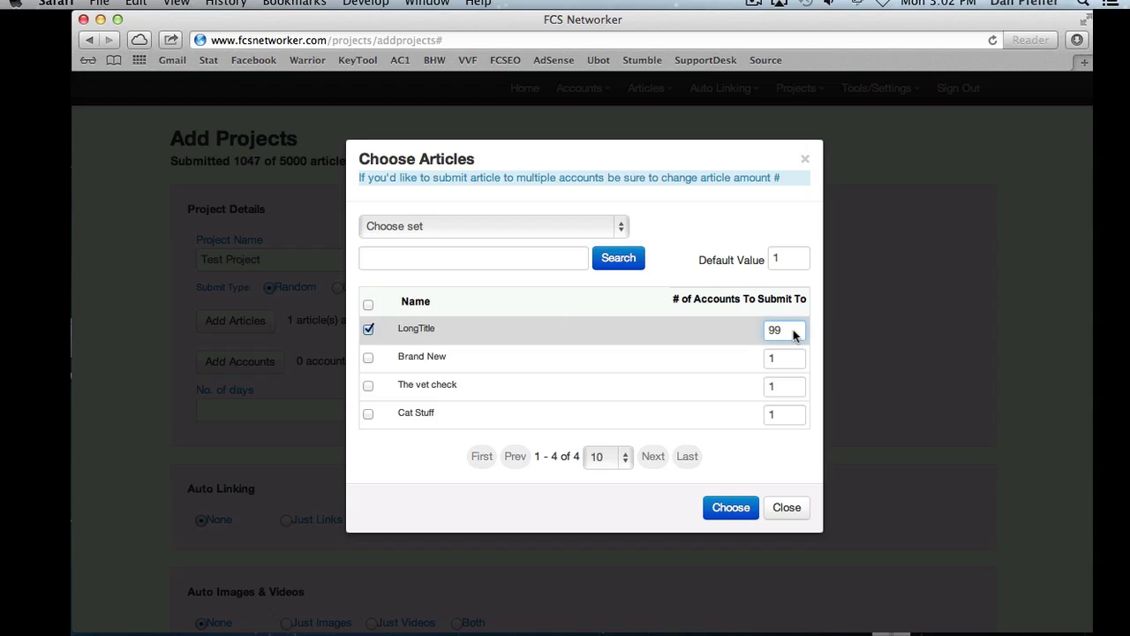
left_click(800, 518)
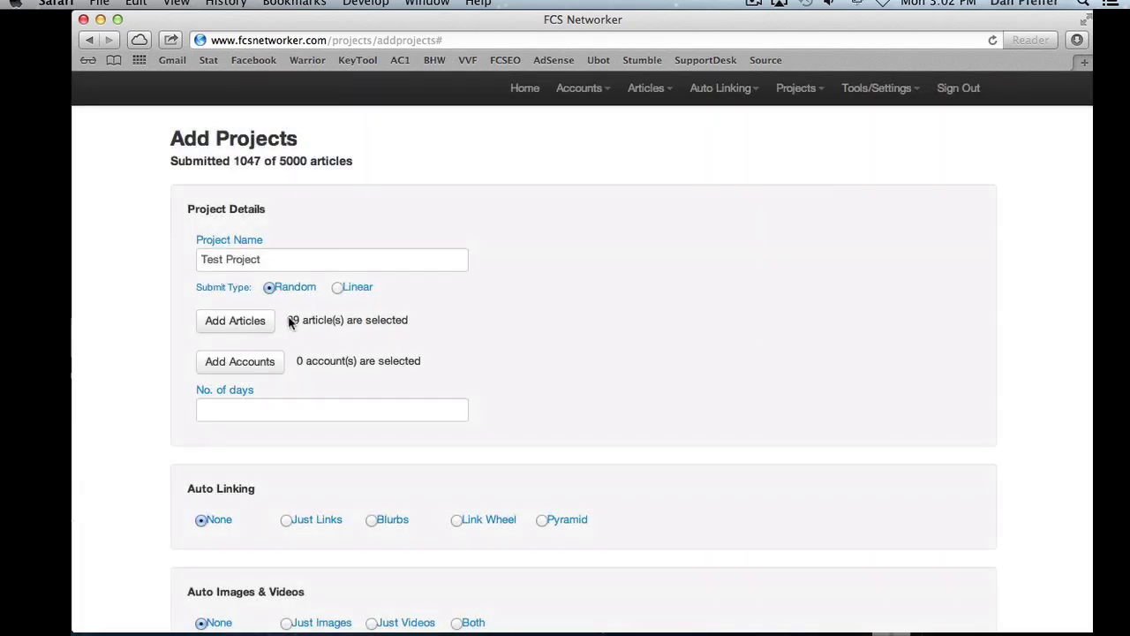
Change LongTitle's account count from 99 to 50 and confirm
left_click(223, 325)
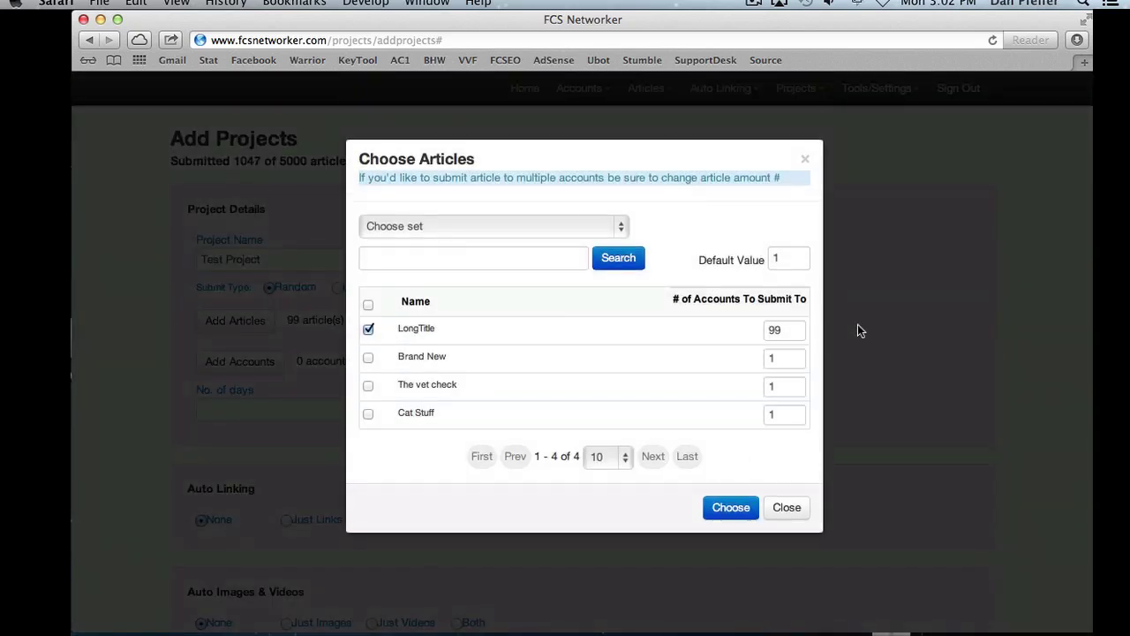
double_click(788, 329)
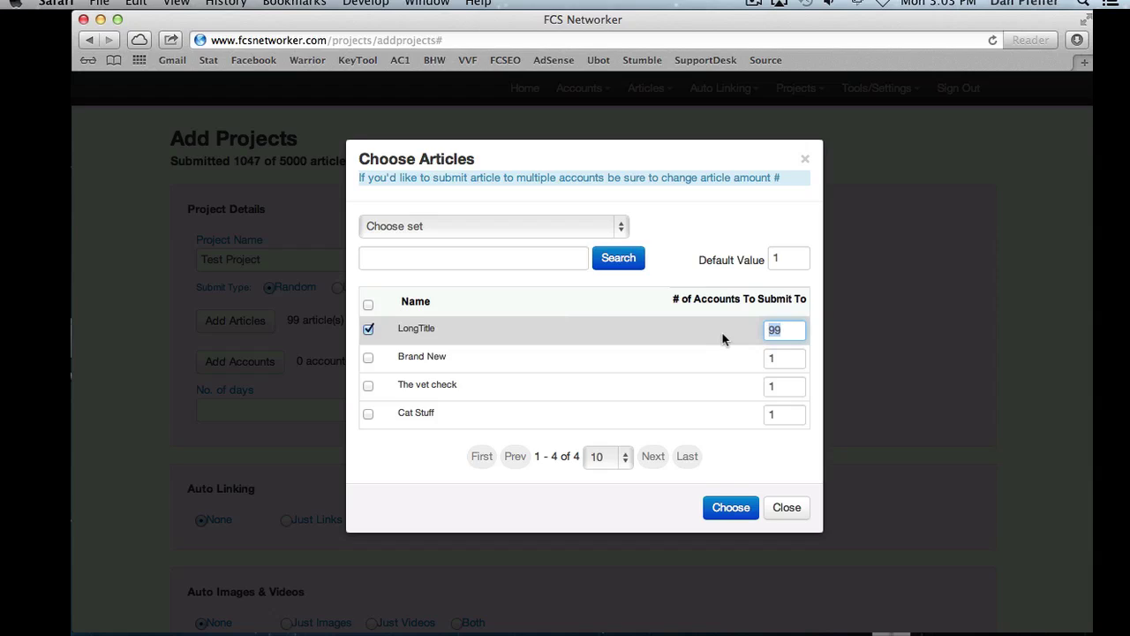
type("50")
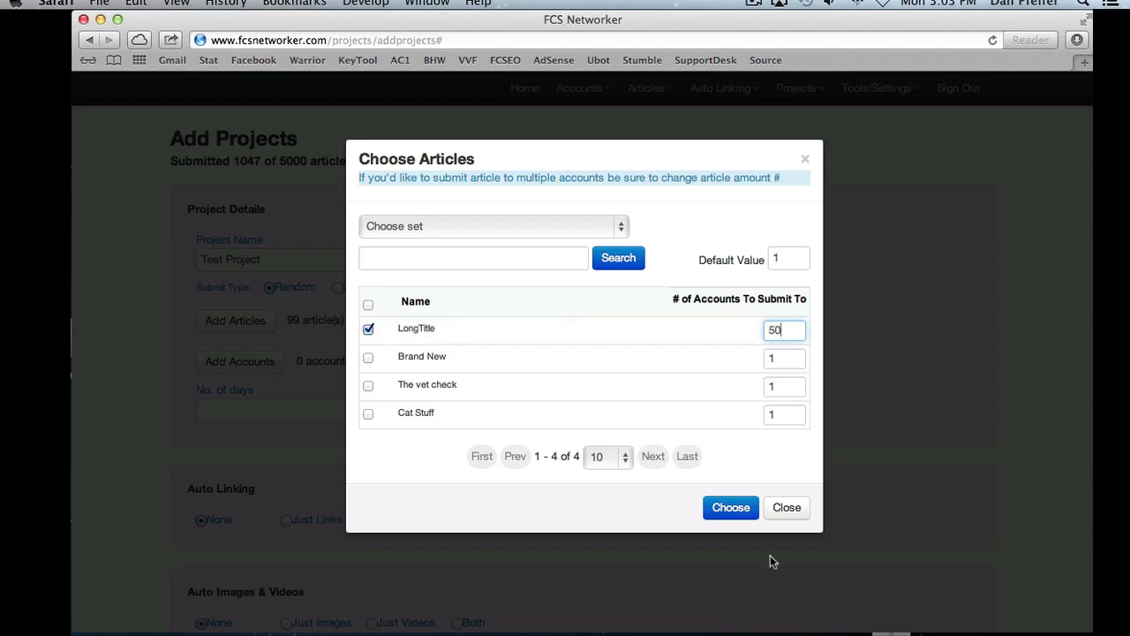
left_click(731, 507)
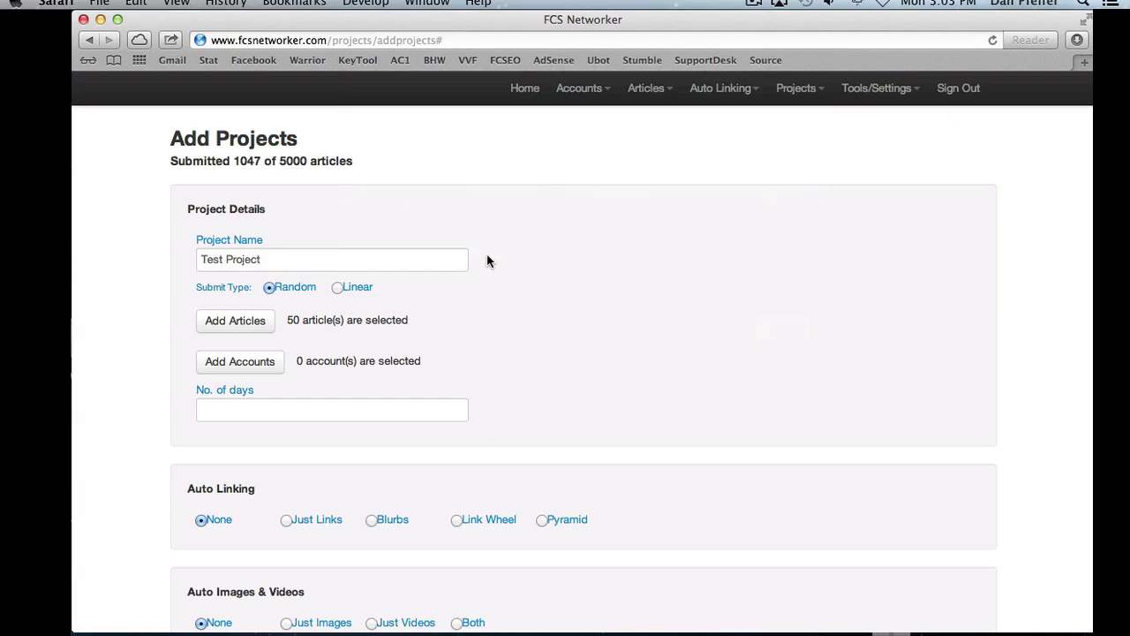
Select every account with the header checkbox and confirm, giving 323 accounts
left_click(219, 361)
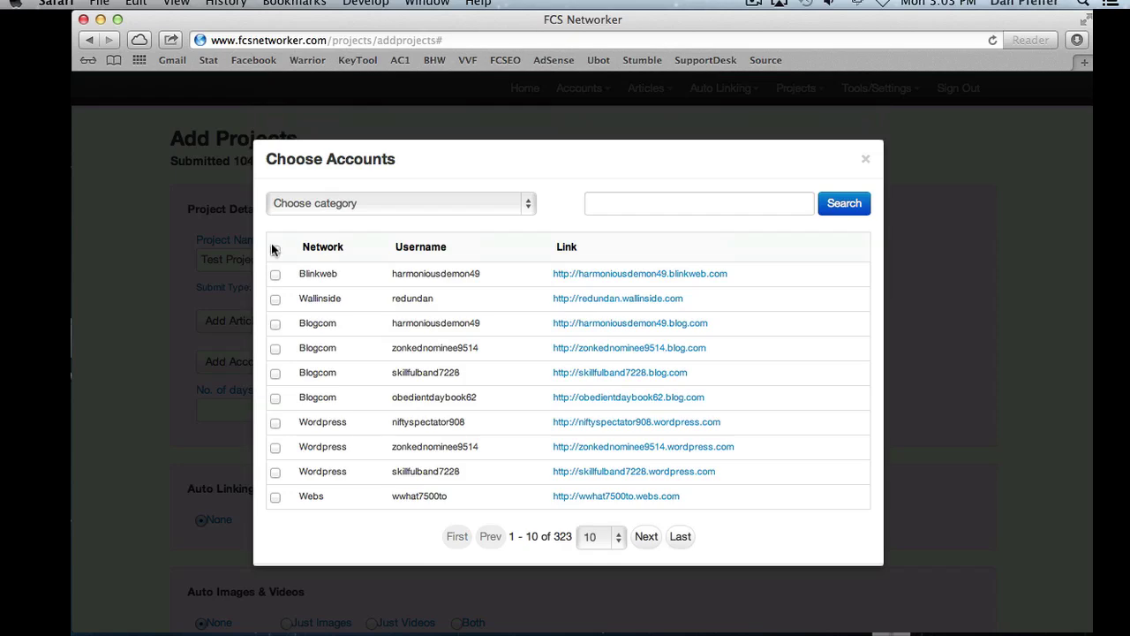
left_click(276, 251)
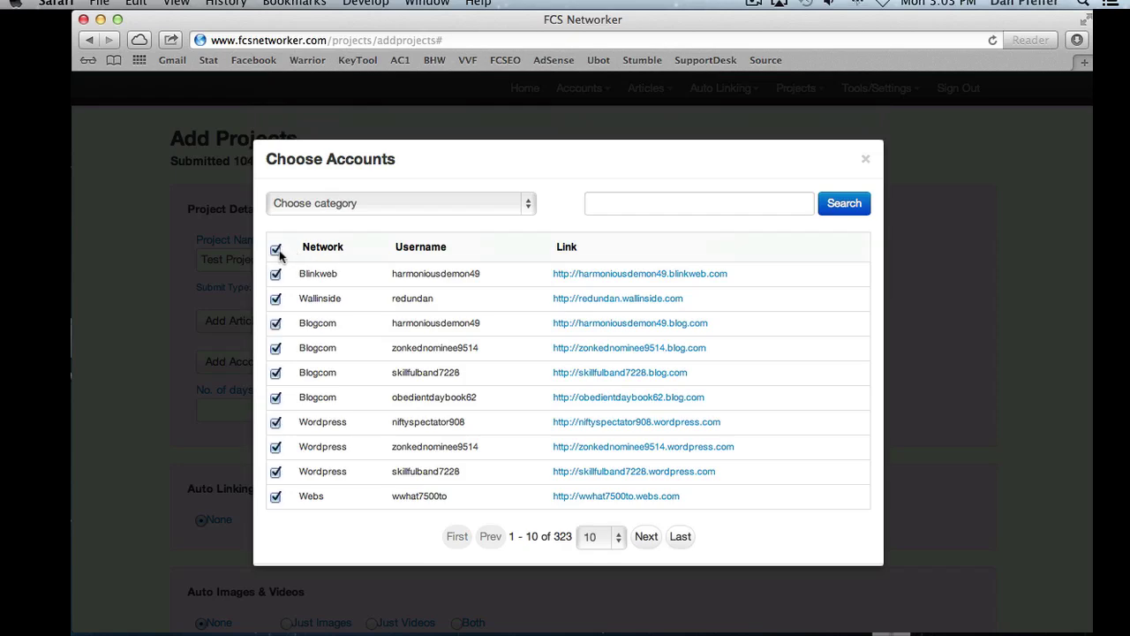
left_click(799, 541)
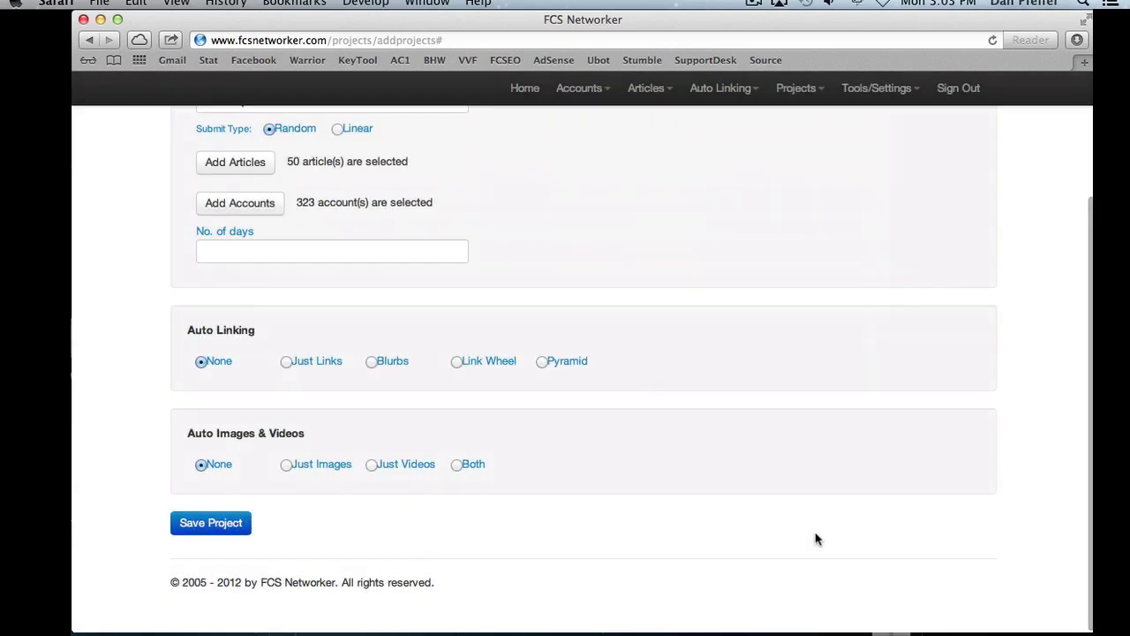
scroll(608, 432, "up", 4)
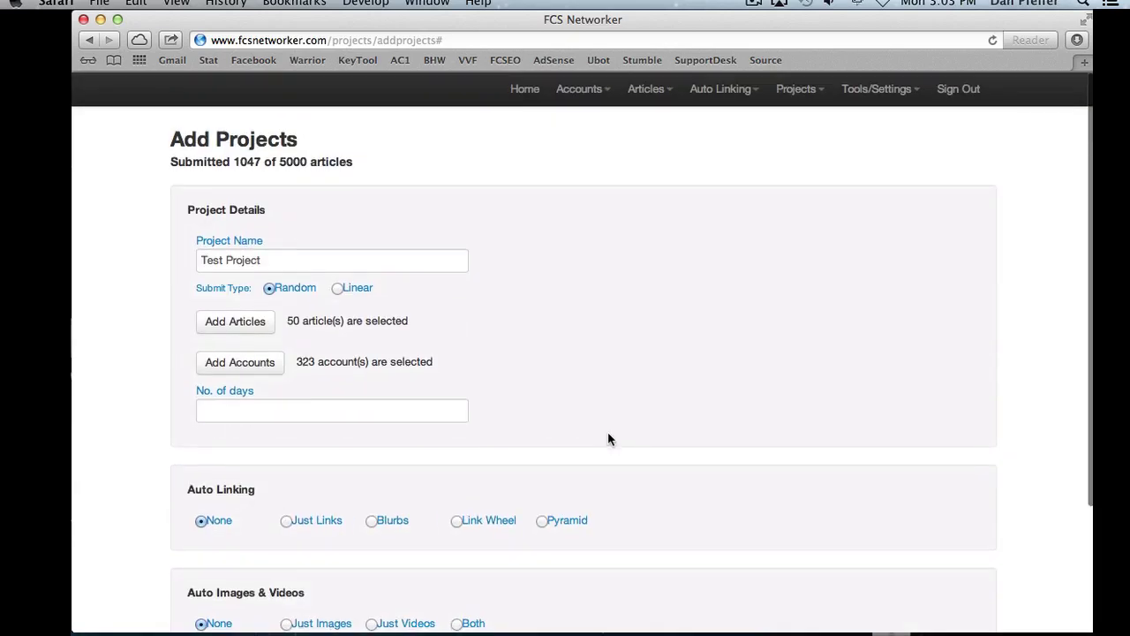
double_click(305, 360)
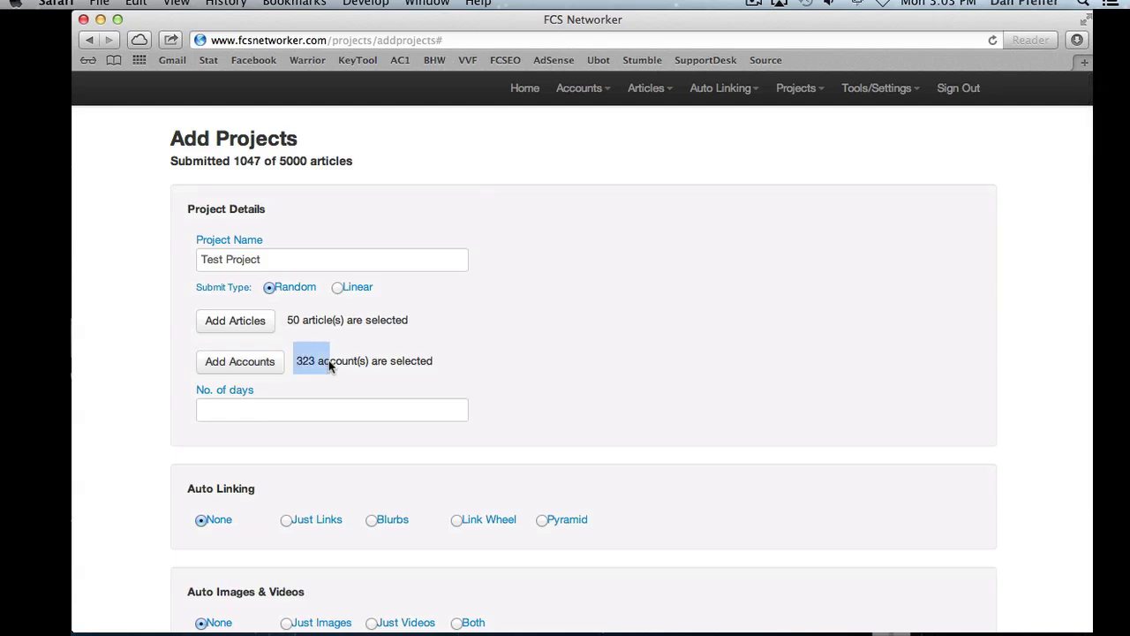
left_click(339, 357)
Enter 32 as LongTitle's account count, then close the article chooser without choosing
left_click(221, 322)
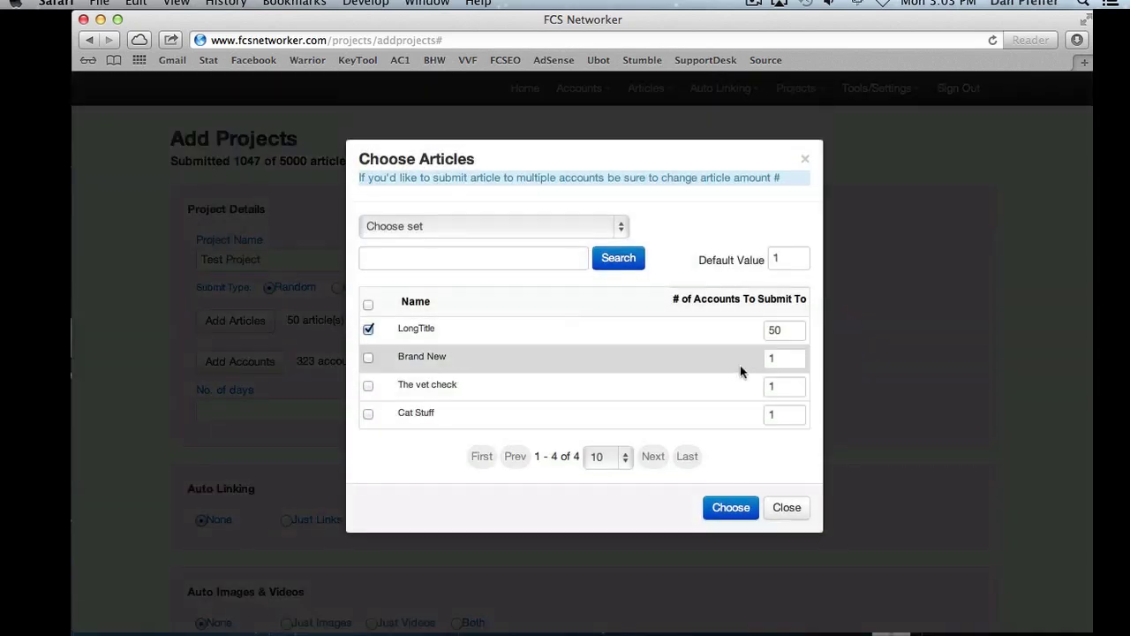
left_click_drag(790, 329, 700, 331)
type("32")
double_click(795, 330)
type("32")
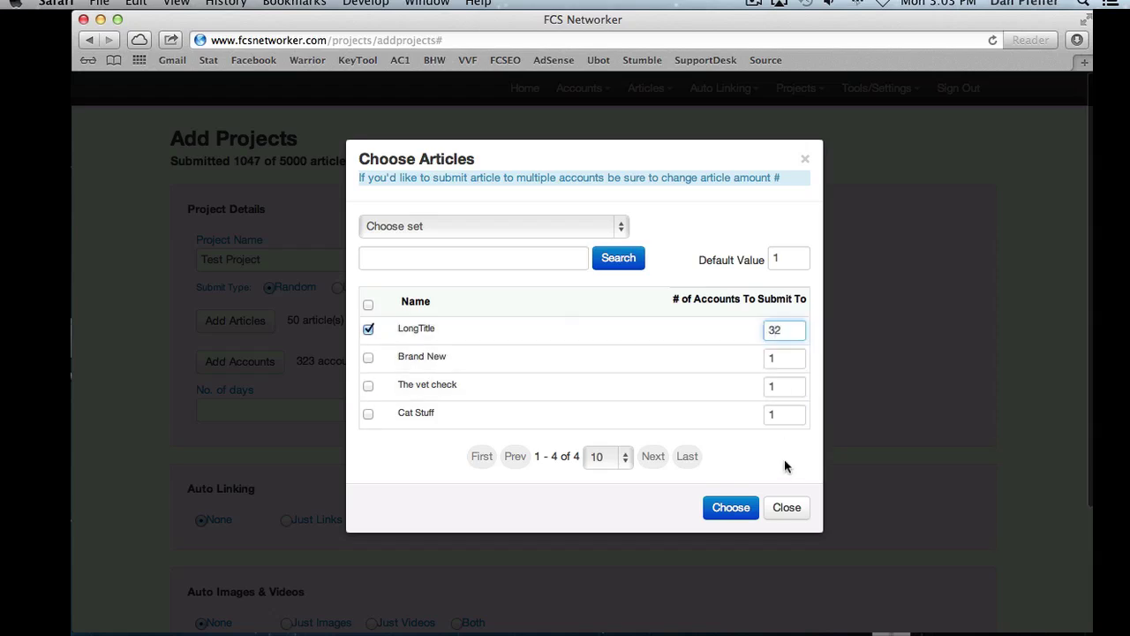
left_click(787, 508)
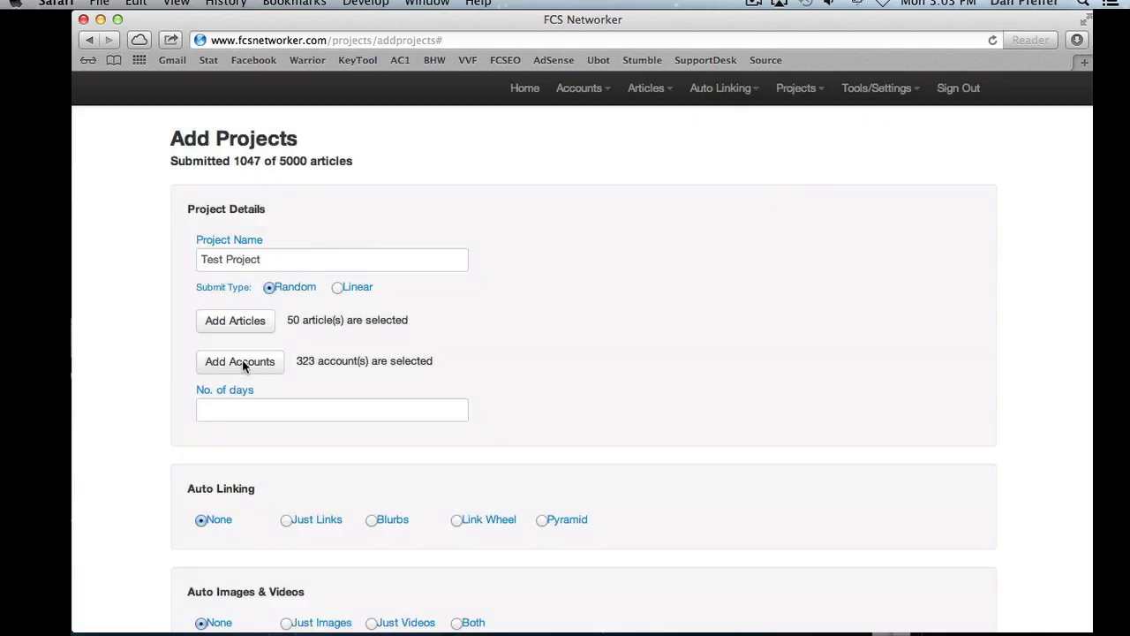
Uncheck all accounts in the account chooser and close it with none selected
left_click(243, 358)
left_click(274, 203)
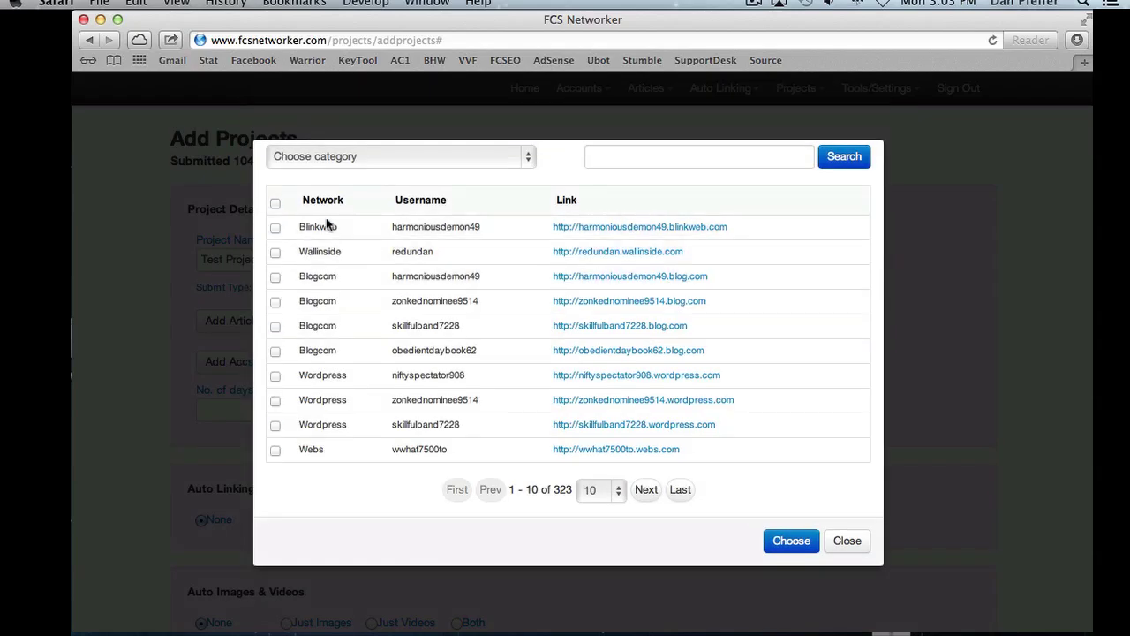
left_click(795, 541)
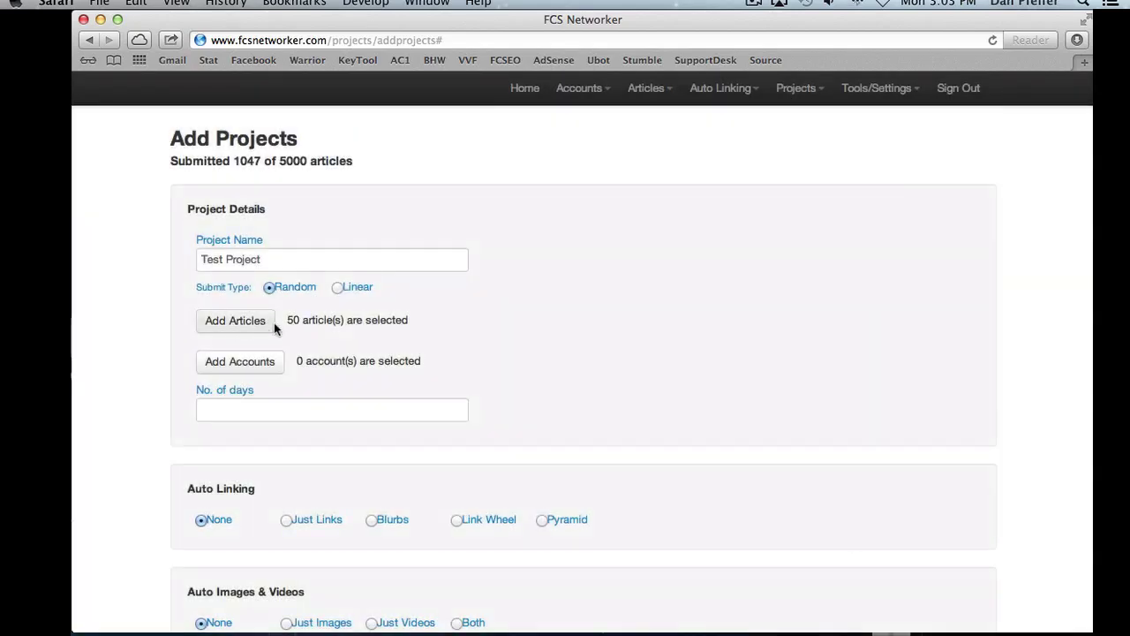
Tick Blinkweb and three Blogcom accounts, then select all six Health Sites accounts
left_click_drag(285, 323, 365, 327)
left_click(203, 367)
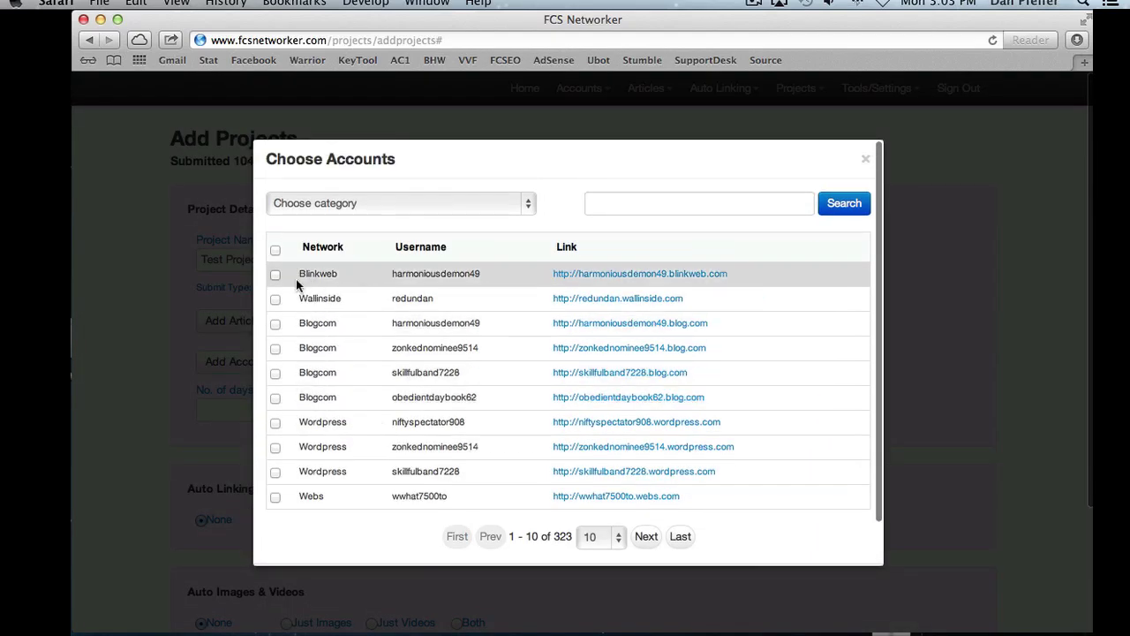
left_click(276, 275)
left_click(275, 324)
left_click(276, 348)
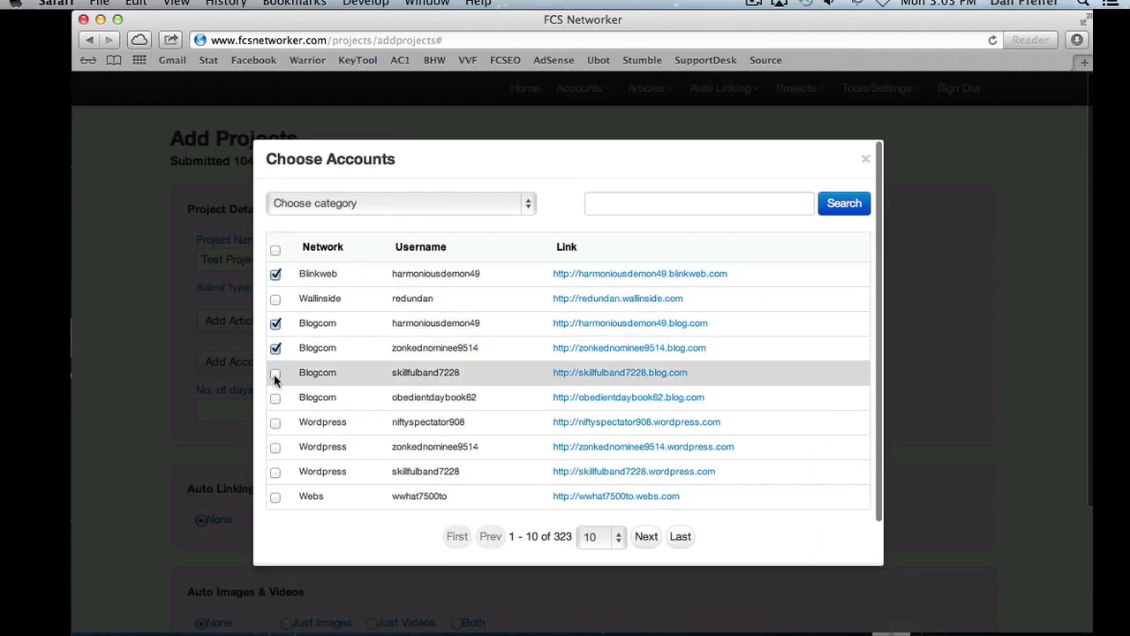
left_click(275, 398)
left_click(449, 199)
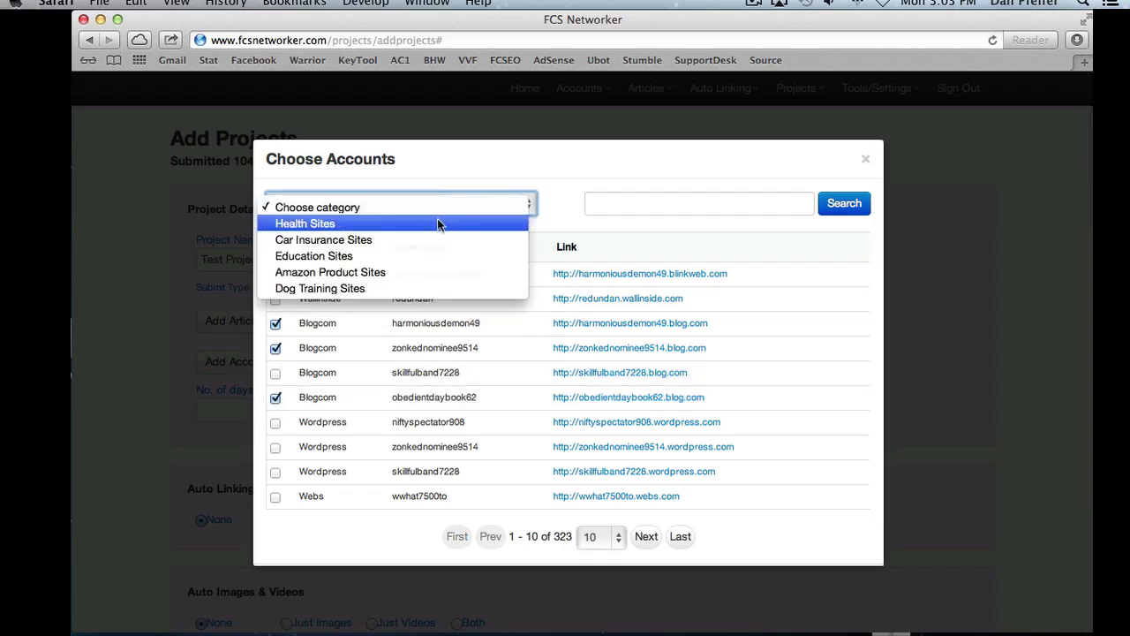
left_click(437, 222)
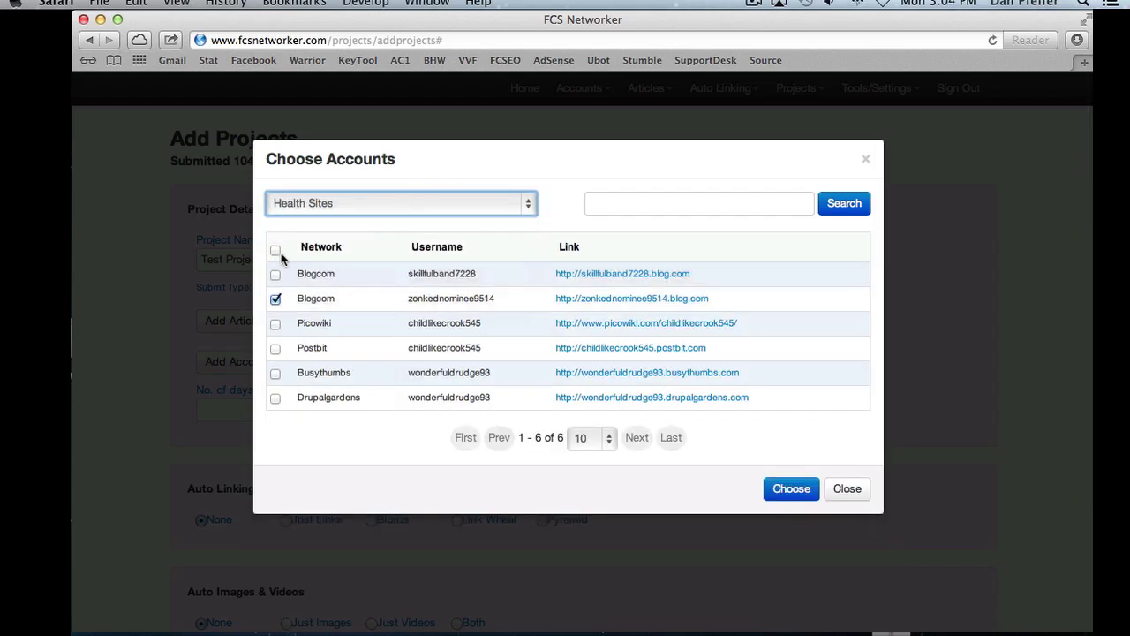
left_click(277, 251)
Under Amazon Product Sites tick Wordpress, Dailystrength, Soup and Blinkweb, then confirm the accounts
left_click(406, 212)
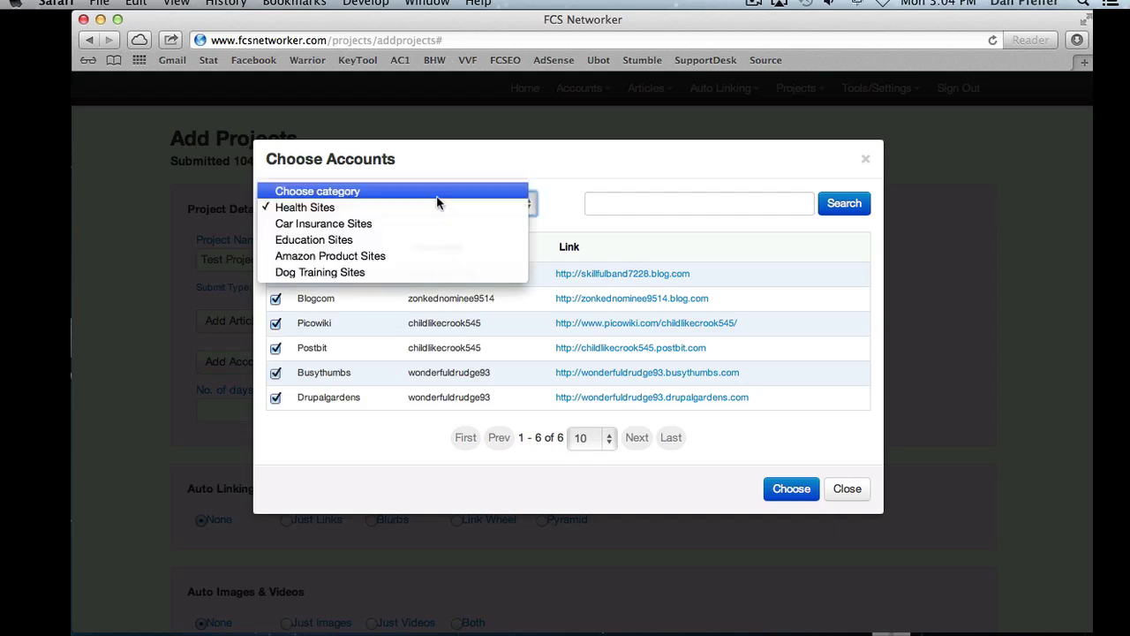
left_click(419, 256)
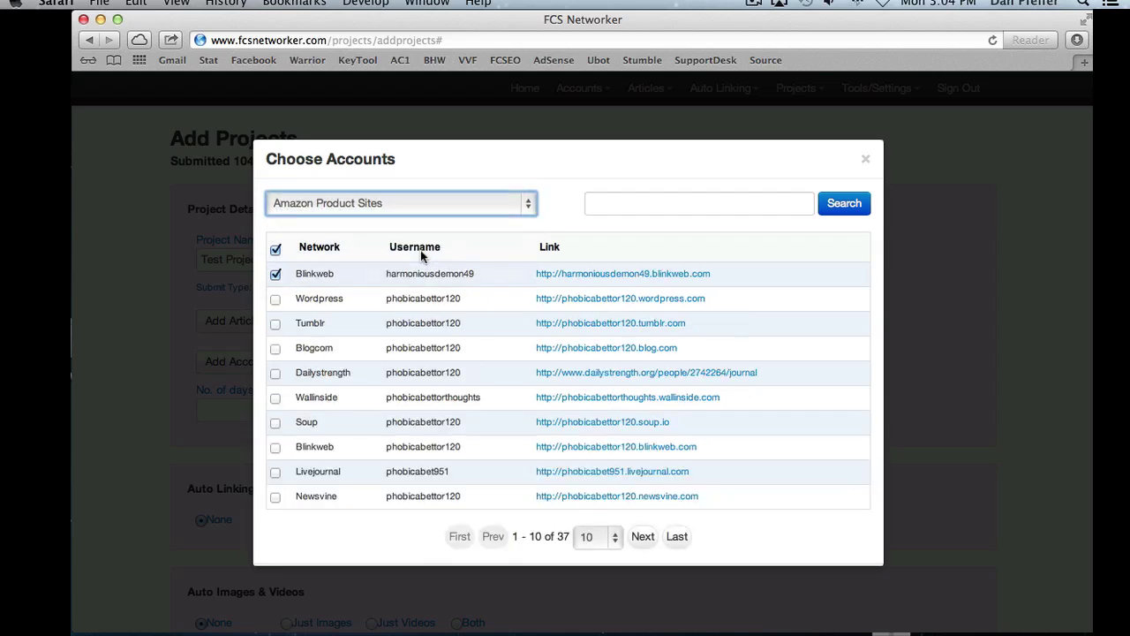
left_click(276, 299)
left_click(276, 373)
left_click(276, 422)
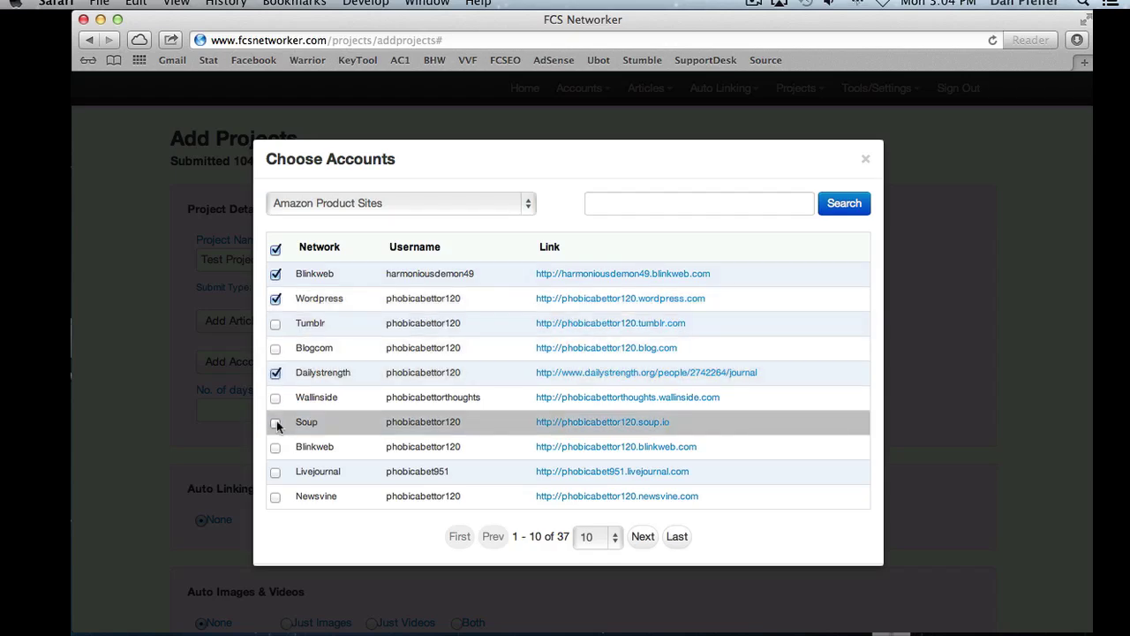
left_click(276, 447)
scroll(781, 530, "down", 4)
left_click(782, 537)
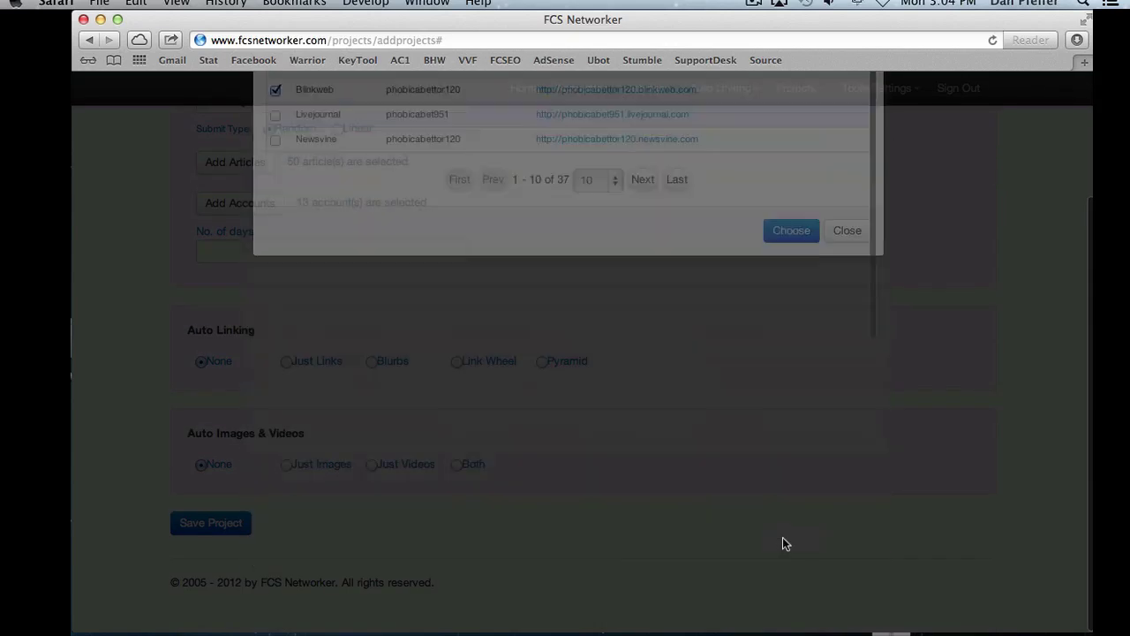
scroll(674, 488, "up", 3)
scroll(674, 488, "up", 1)
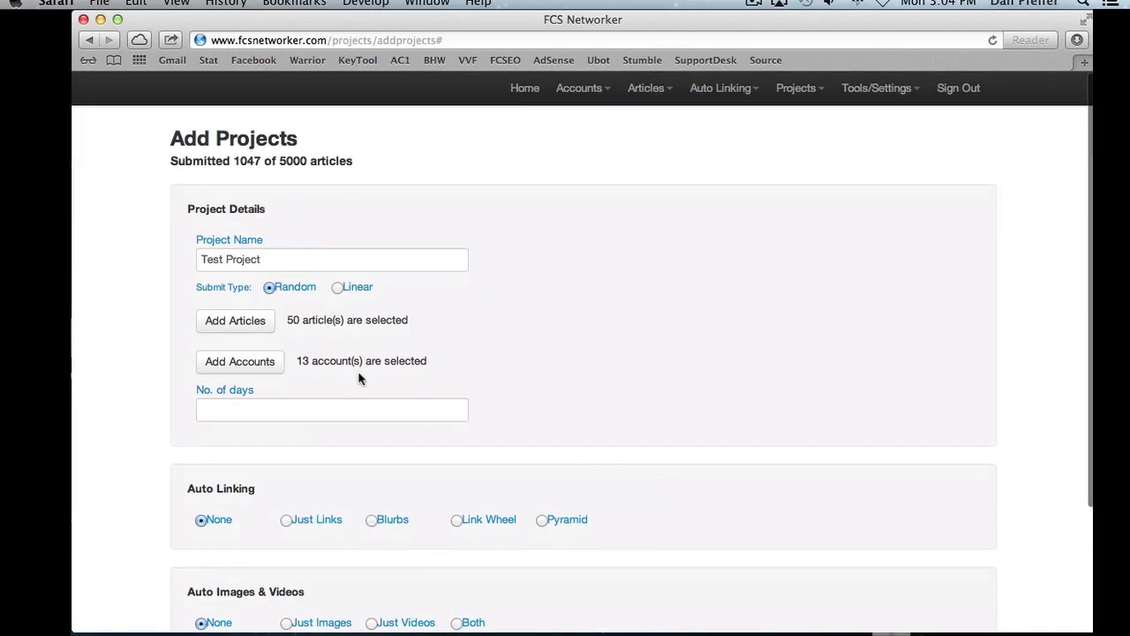
left_click_drag(295, 361, 447, 361)
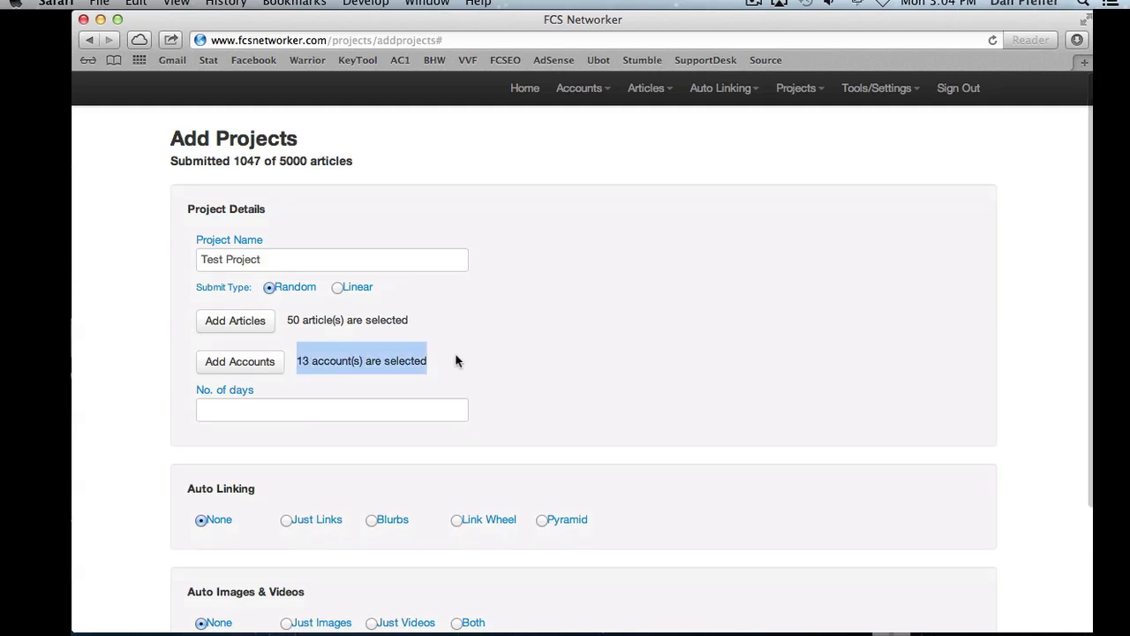
left_click(463, 359)
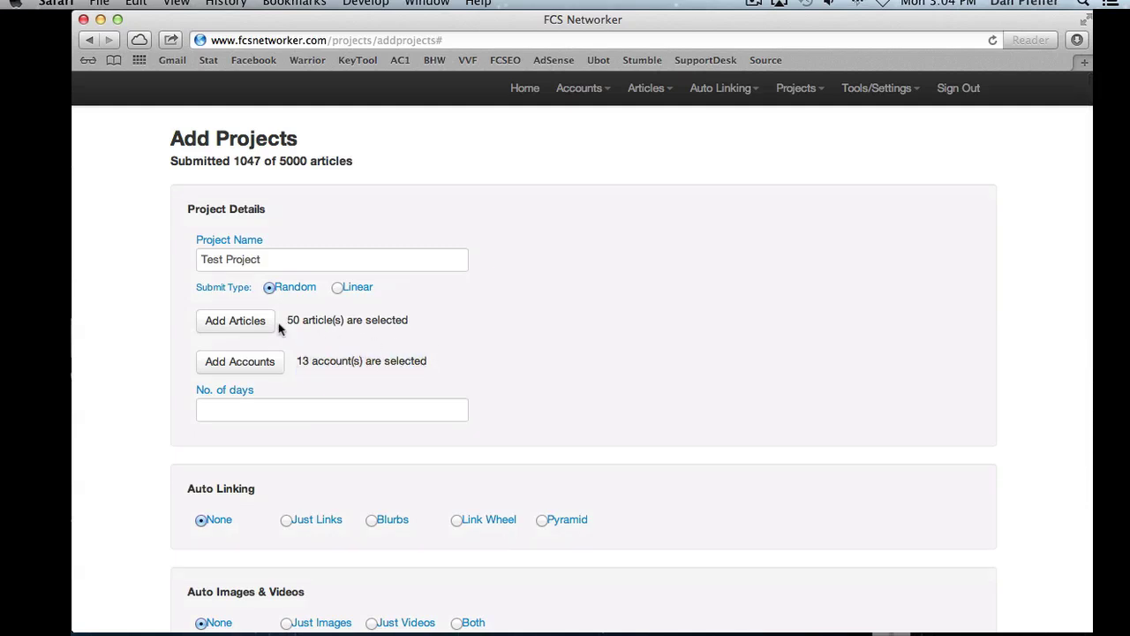
left_click_drag(286, 322, 321, 323)
left_click(297, 354)
left_click_drag(297, 362, 324, 362)
left_click(405, 344)
left_click_drag(287, 322, 299, 320)
left_click(299, 320)
left_click(335, 409)
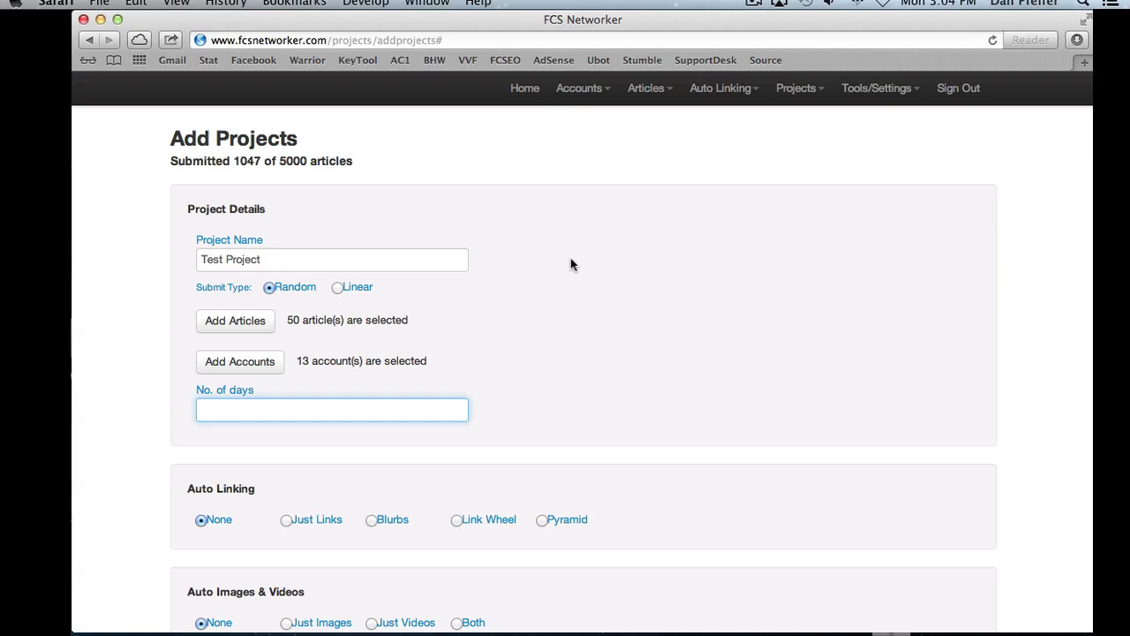
type("20")
key("BackSpace")
key("BackSpace")
type("1")
key("BackSpace")
left_click_drag(300, 321, 290, 324)
left_click(292, 324)
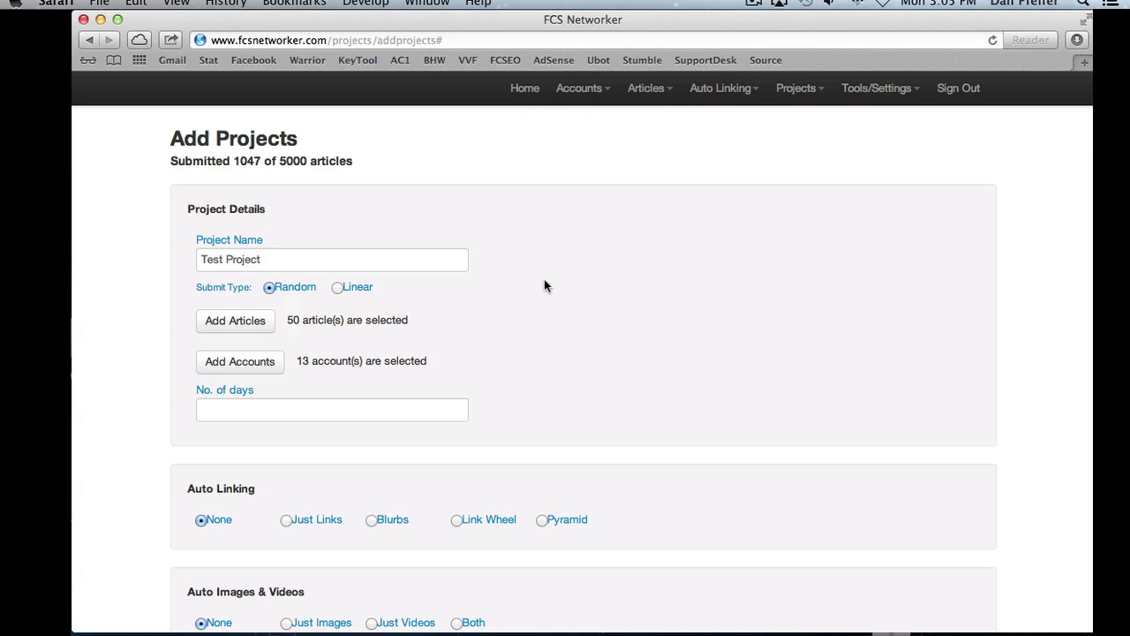
Change LongTitle's account count from 32 to 1 and confirm
left_click(246, 325)
double_click(776, 330)
type("1")
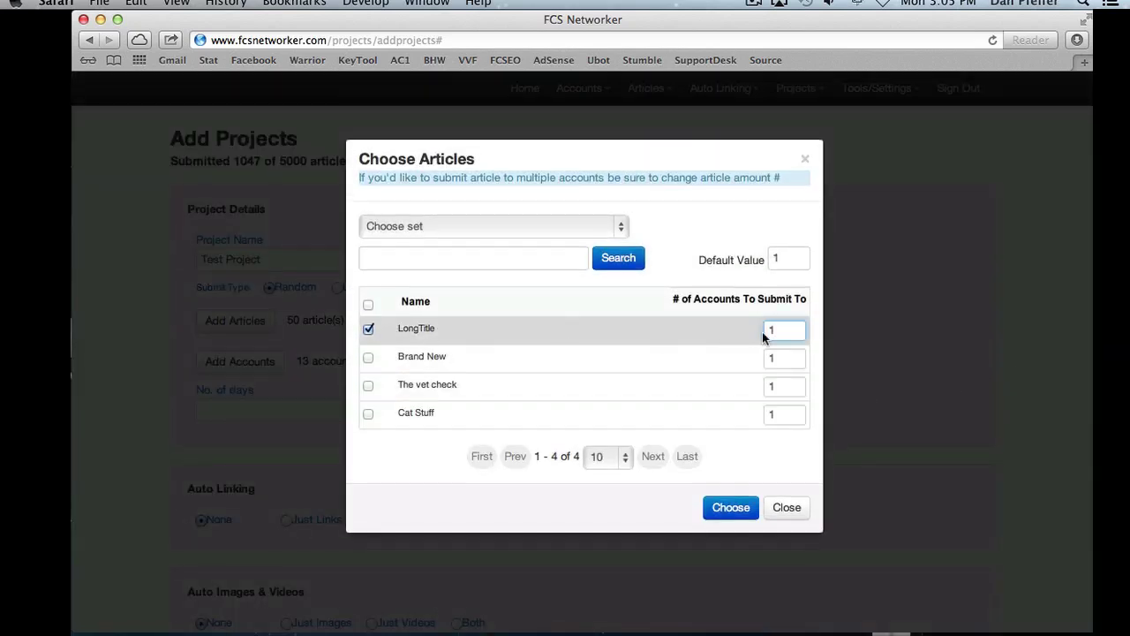
left_click(738, 505)
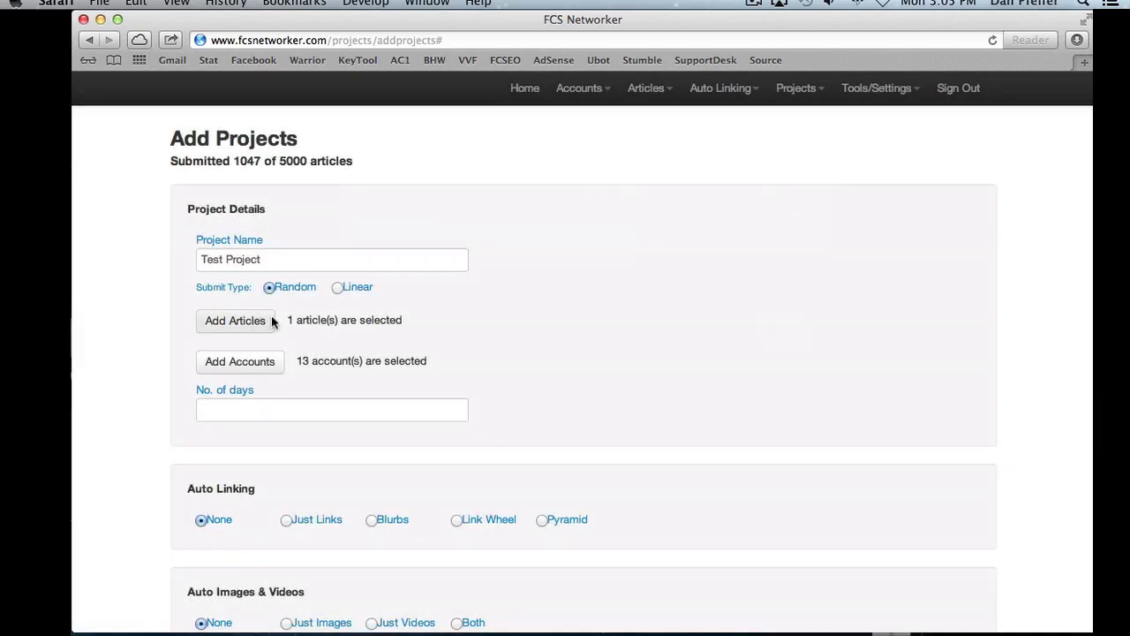